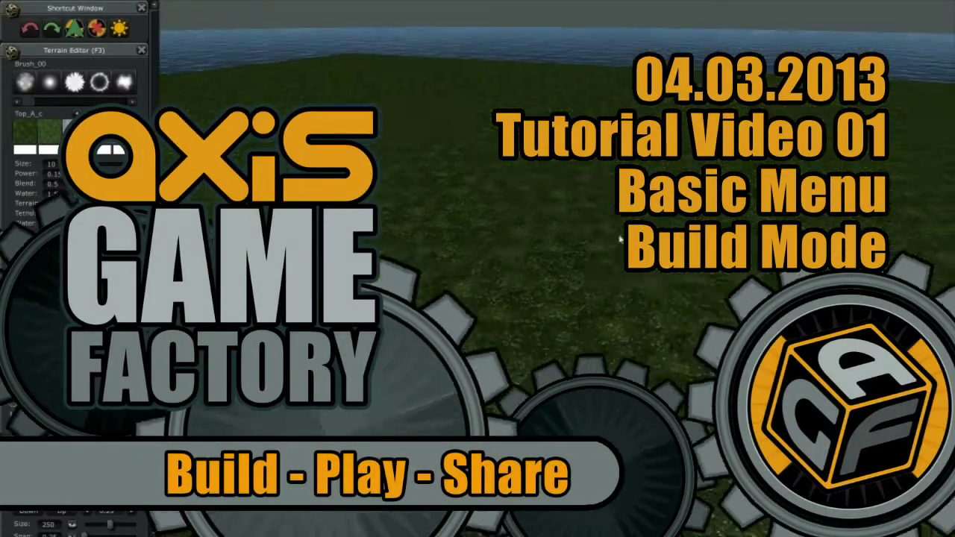
Step: Look around the grass terrain and water, then open and dismiss the radial editor menu
right_click_drag(590, 256, 590, 313)
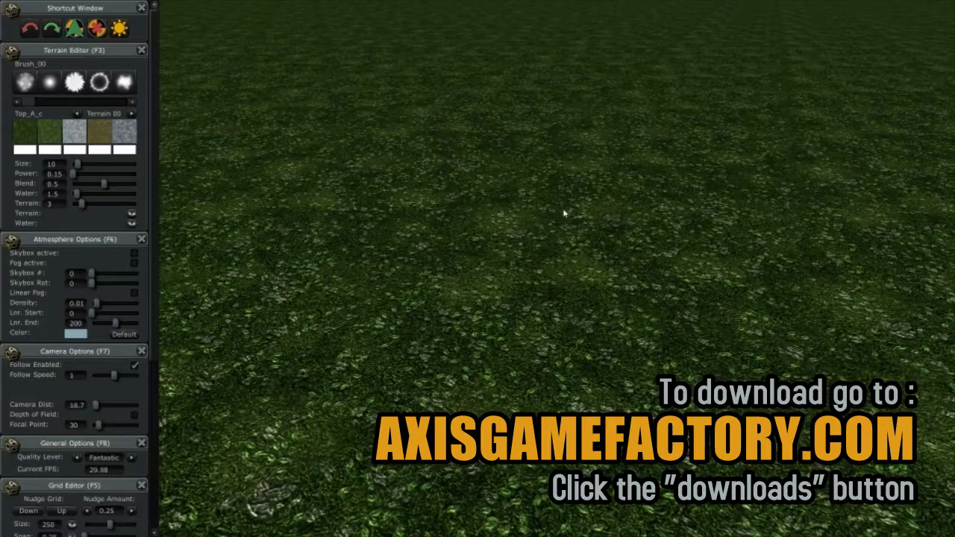
right_click_drag(562, 213, 372, 340)
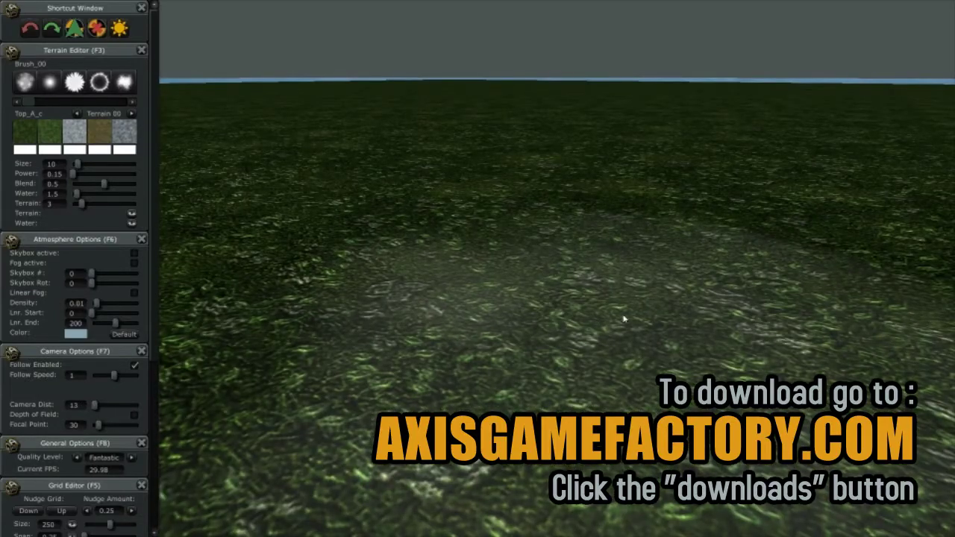
scroll(550, 313, "down", 5)
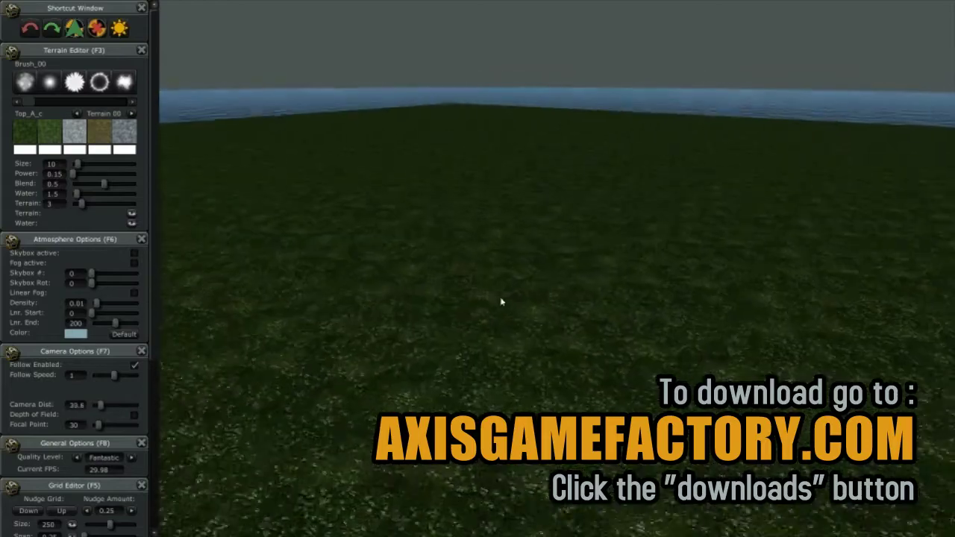
scroll(537, 348, "down", 3)
scroll(563, 333, "up", 3)
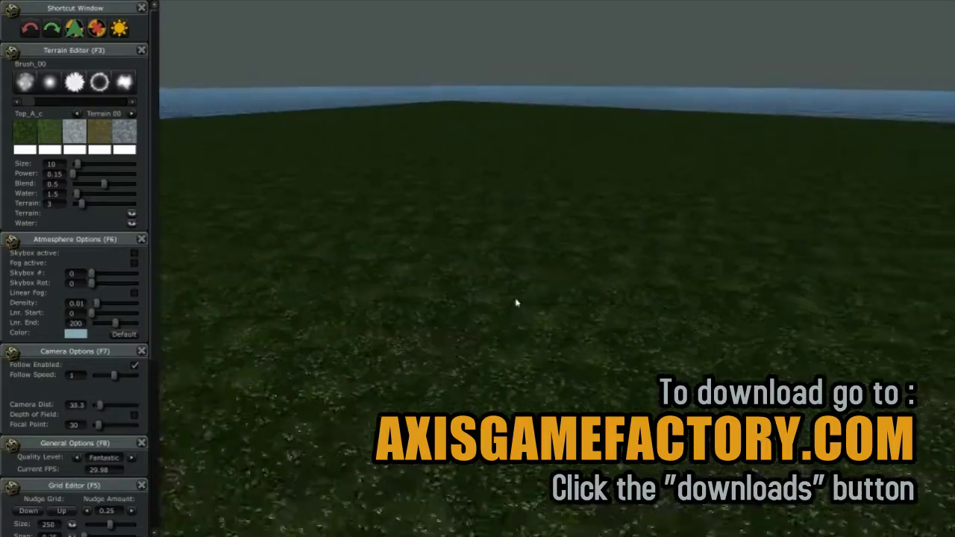
scroll(537, 320, "down", 2)
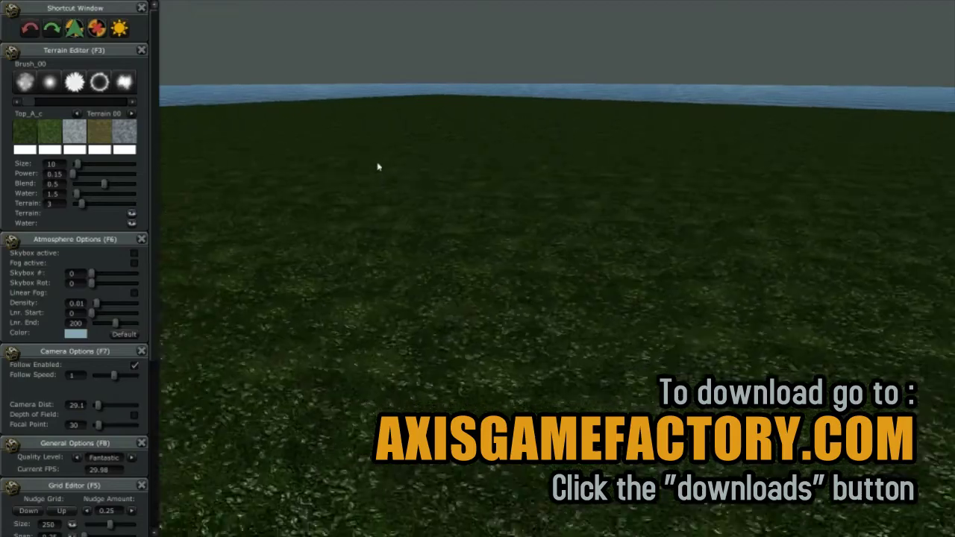
scroll(534, 159, "up", 2)
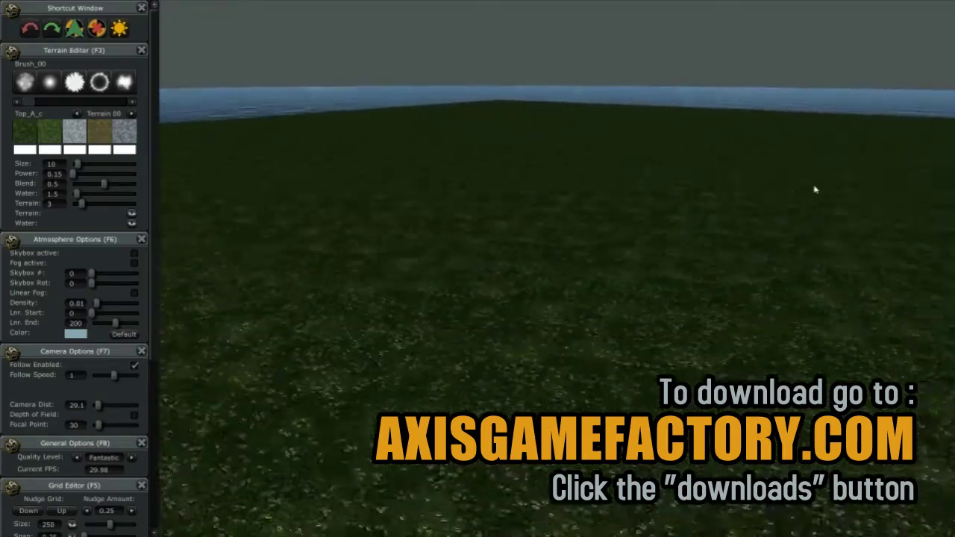
right_click_drag(453, 286, 542, 319)
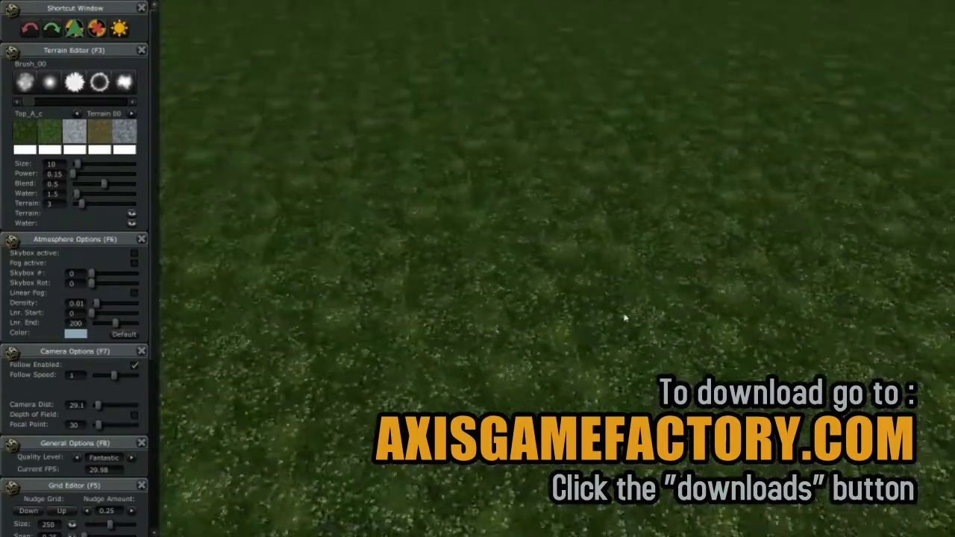
right_click_drag(542, 318, 456, 282)
scroll(457, 282, "up", 1)
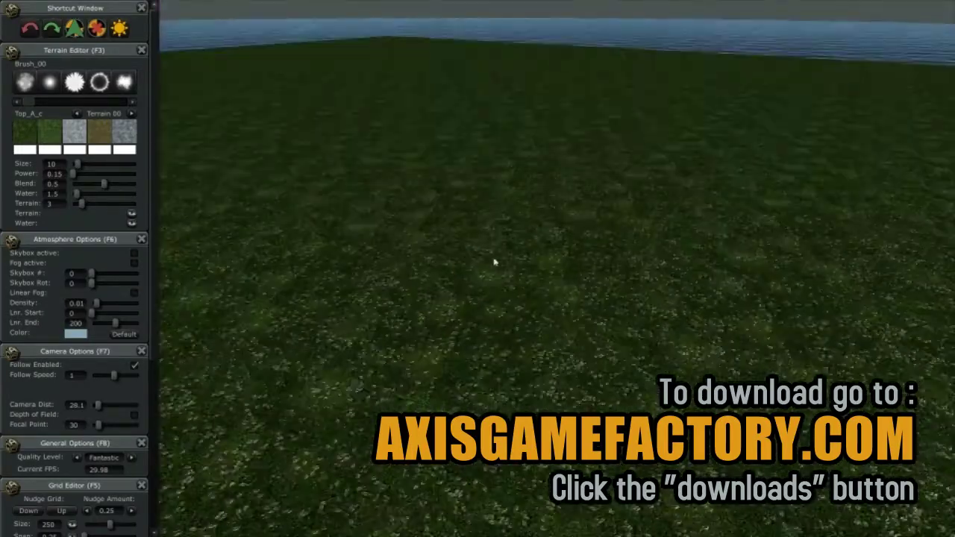
left_click_drag(494, 261, 502, 267)
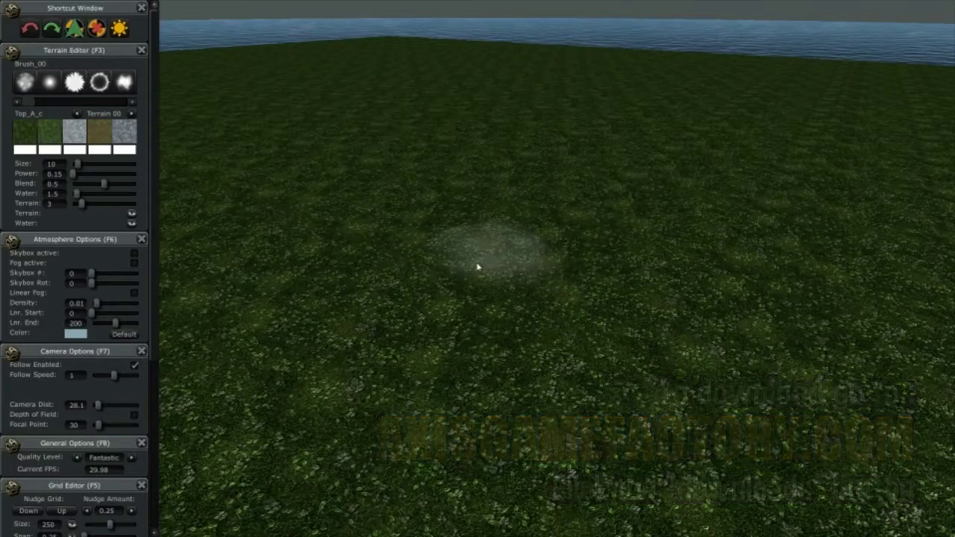
key("space")
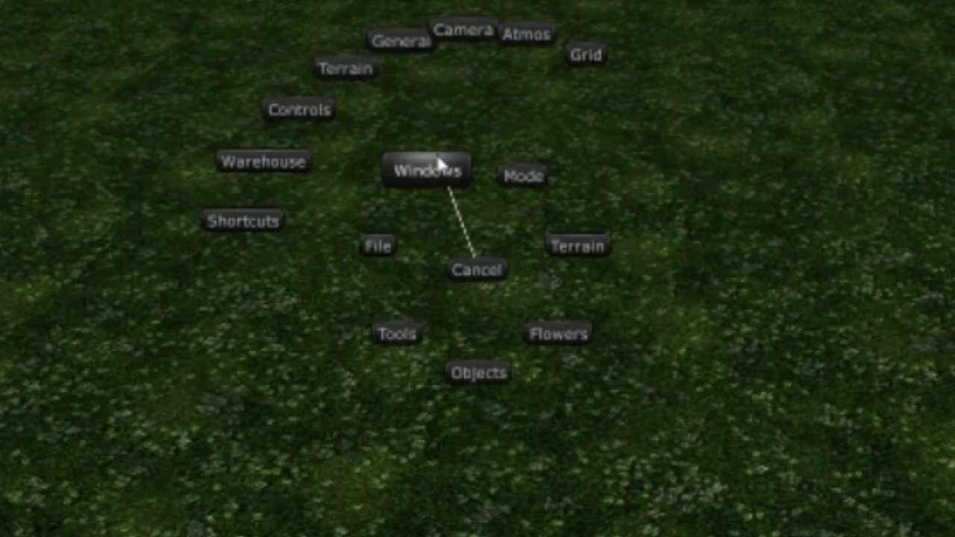
mouse_move(518, 172)
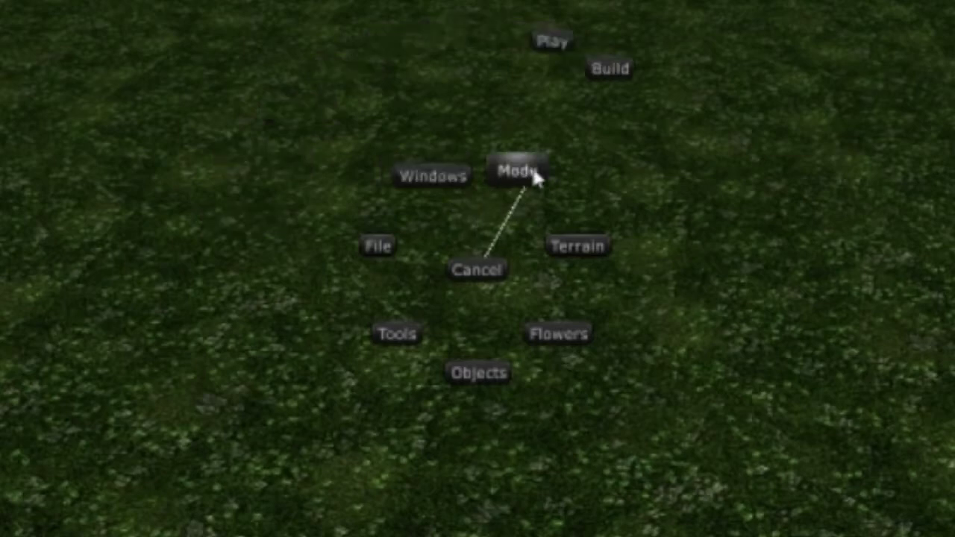
mouse_move(579, 246)
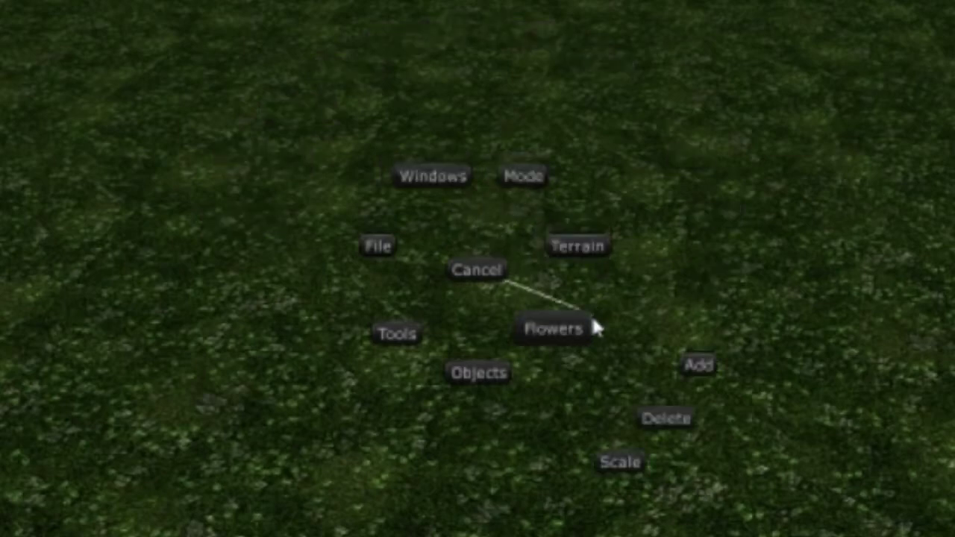
left_click(586, 329)
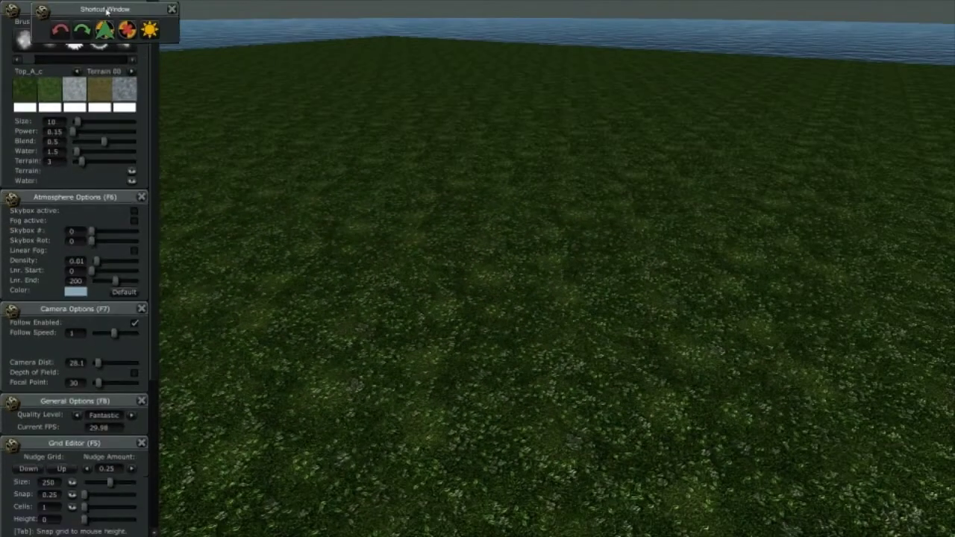
Step: Pull the Shortcut, Terrain, Atmosphere, Camera and Controls panels out of the stack, closing Controls
left_click_drag(105, 9, 455, 80)
left_click_drag(82, 9, 503, 177)
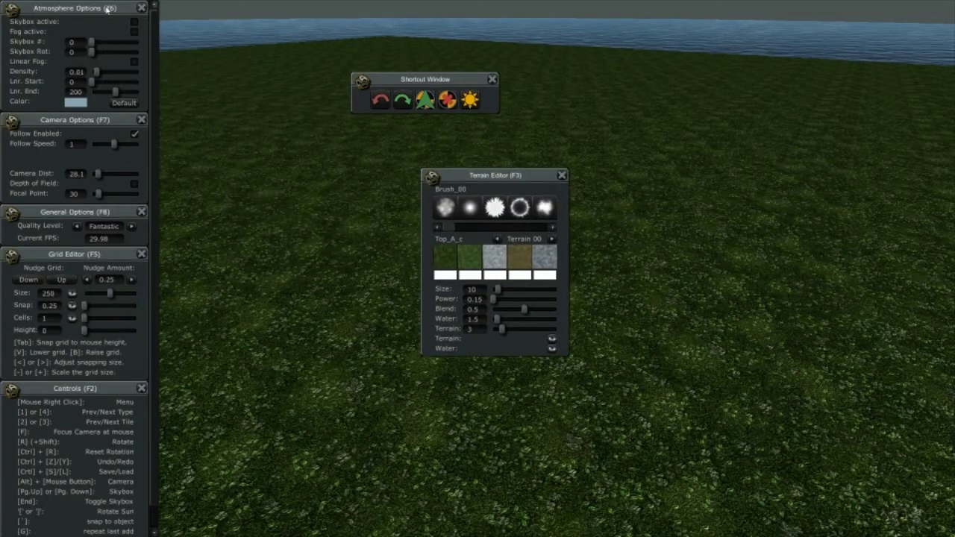
left_click_drag(107, 9, 326, 212)
left_click_drag(99, 9, 259, 66)
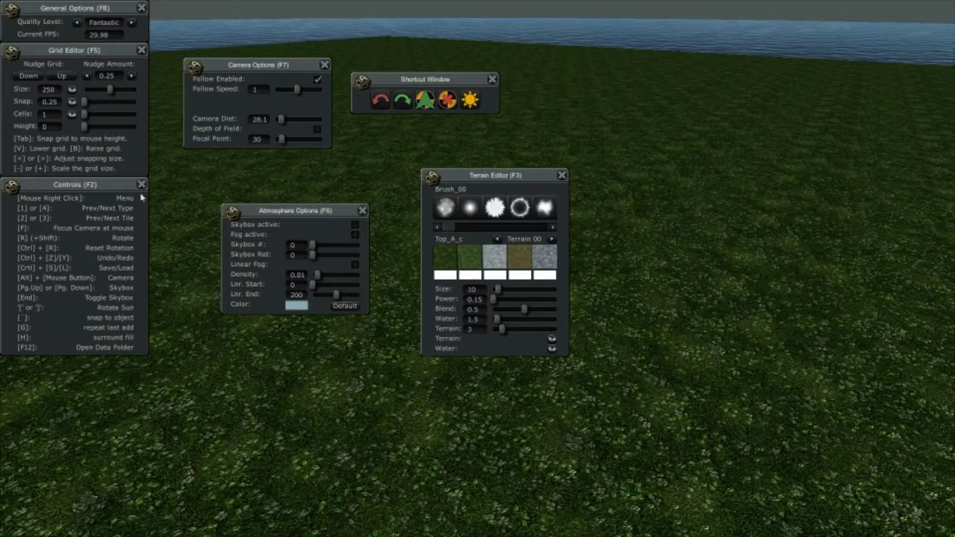
left_click_drag(143, 186, 397, 367)
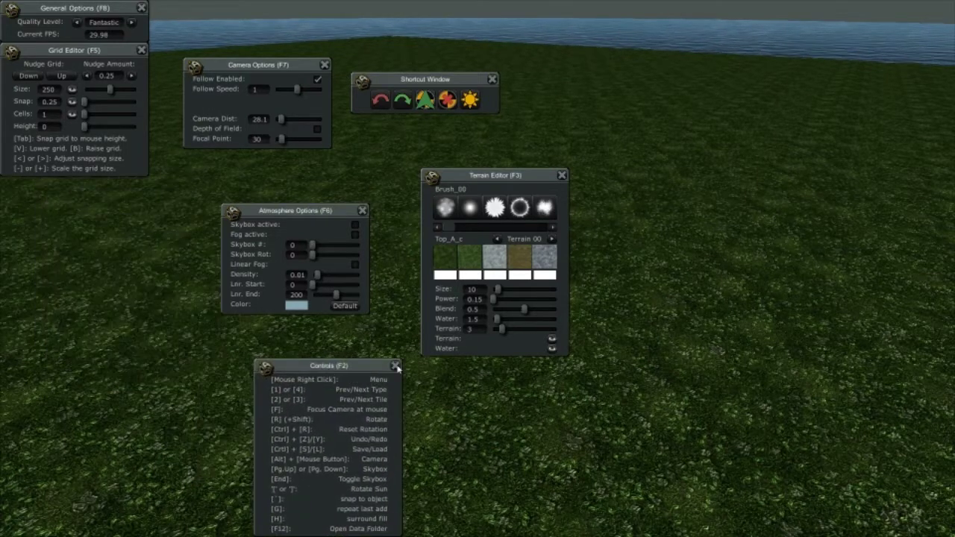
left_click(395, 366)
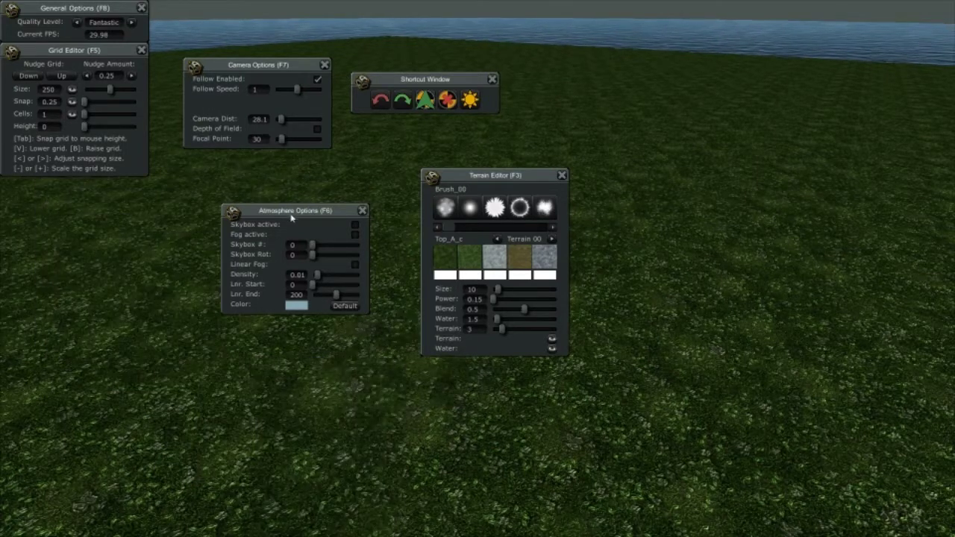
Step: Redock Atmosphere, Camera, Shortcut Window (first) and Terrain Editor into the left panel stack
left_click_drag(290, 211, 67, 31)
left_click_drag(270, 65, 142, 38)
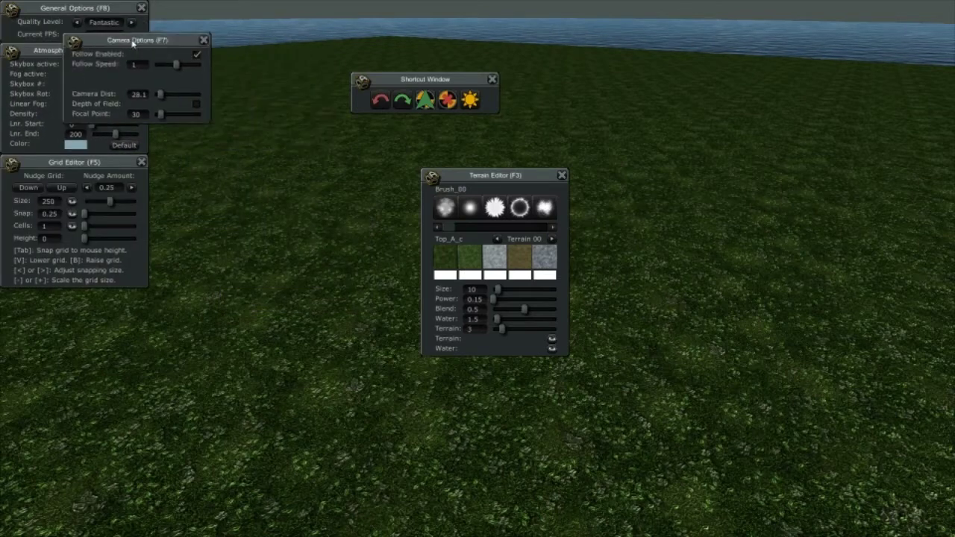
left_click_drag(452, 81, 78, 6)
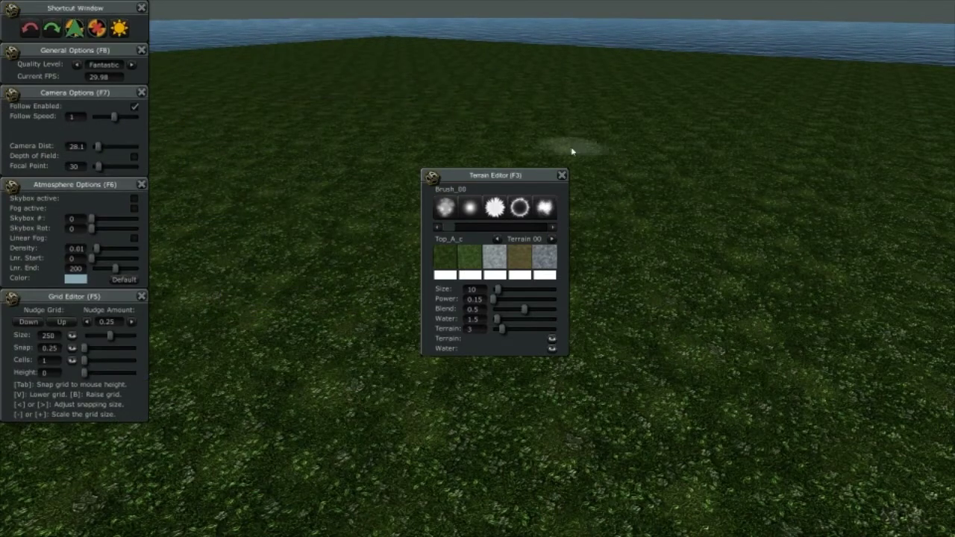
left_click_drag(541, 174, 81, 196)
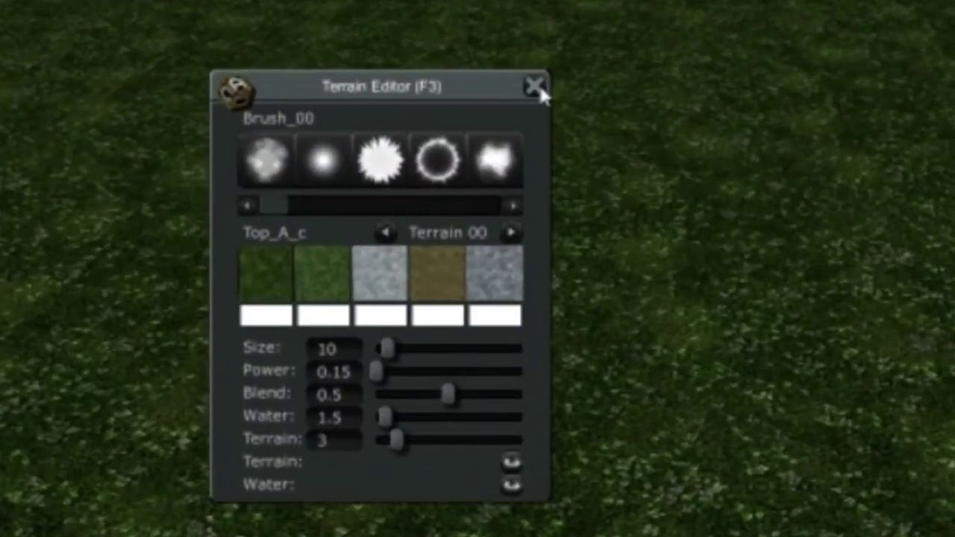
Step: Close the Terrain Editor, reopen it via radial Windows > Terrain, and dock it under General Options
left_click(539, 86)
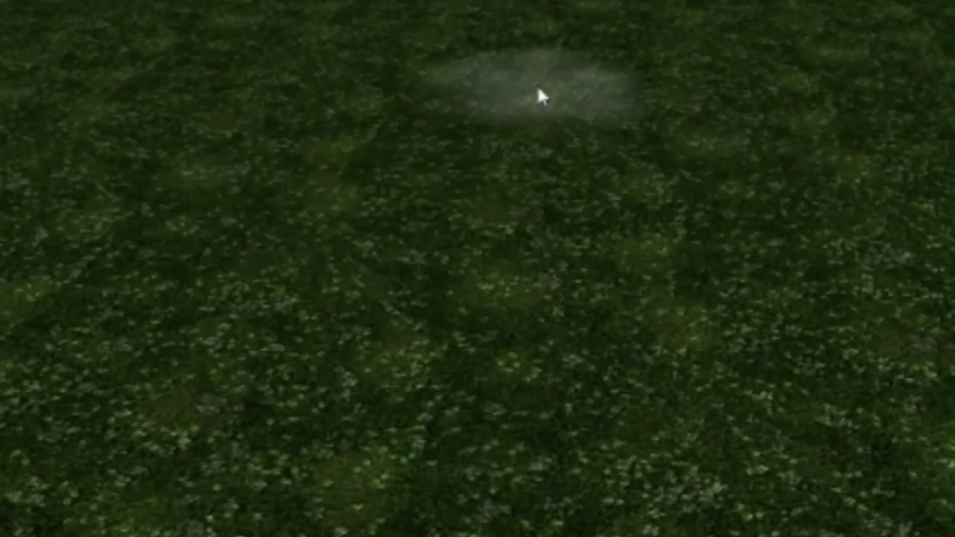
right_click(507, 273)
mouse_move(425, 170)
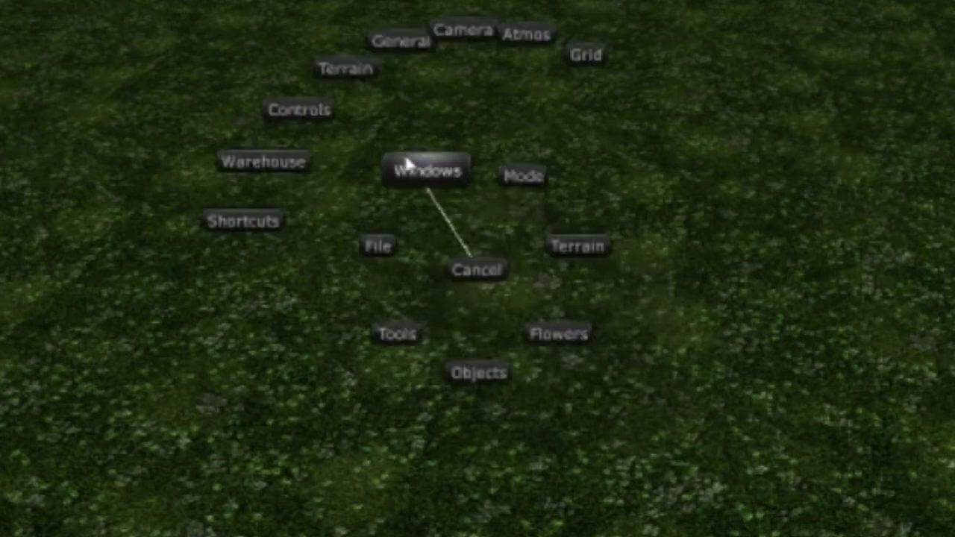
left_click(342, 71)
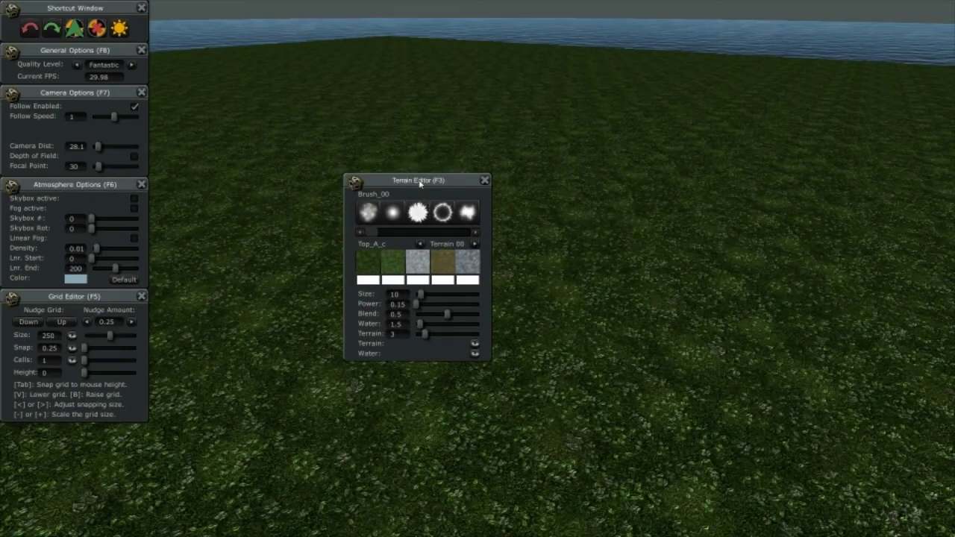
left_click_drag(420, 183, 82, 84)
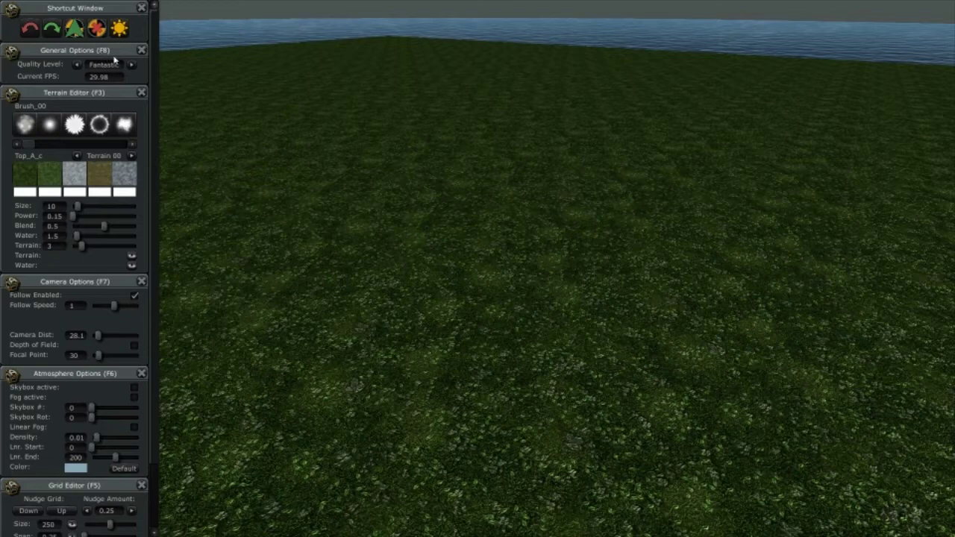
Step: Detach General Options, set quality to Beautiful then Fantastic, and redock it under the Shortcut Window
left_click_drag(112, 50, 587, 249)
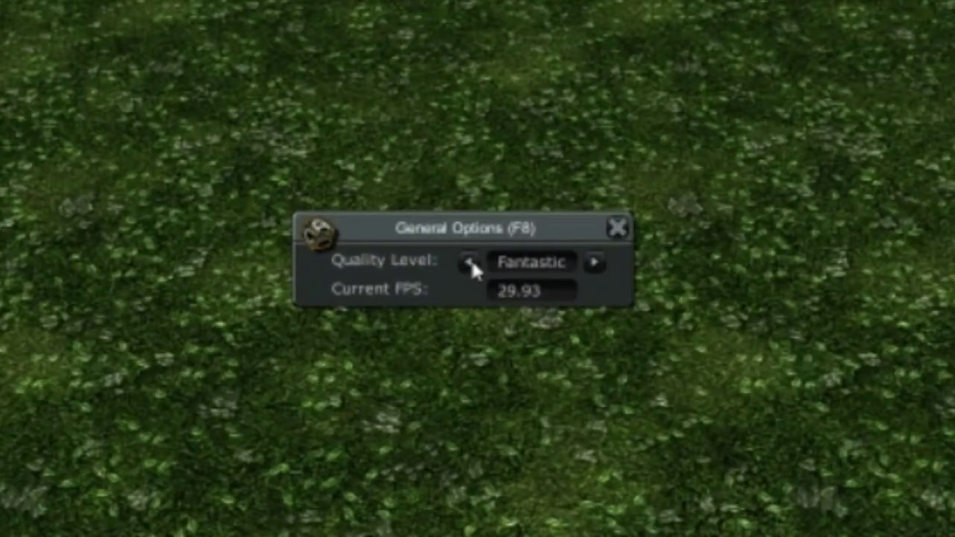
left_click(470, 263)
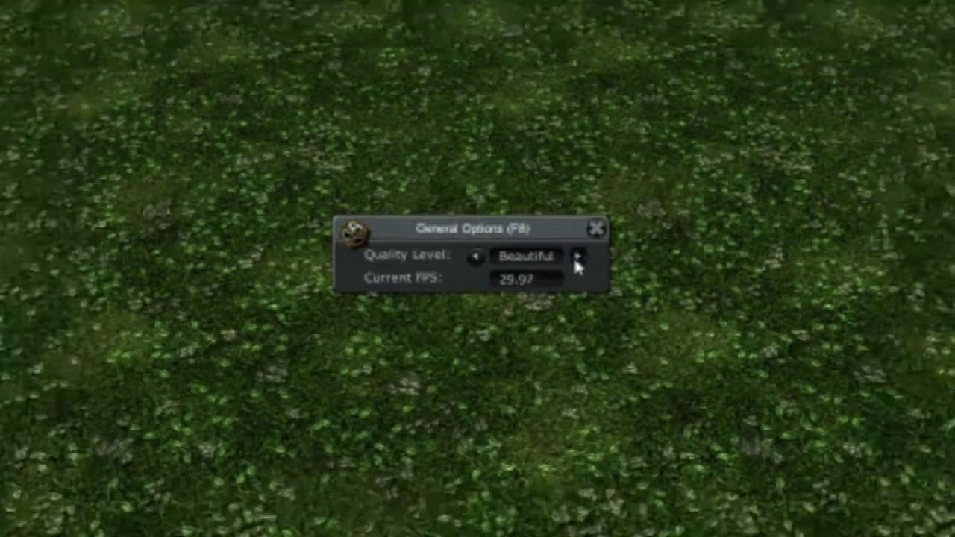
left_click(576, 258)
left_click_drag(520, 233, 510, 244)
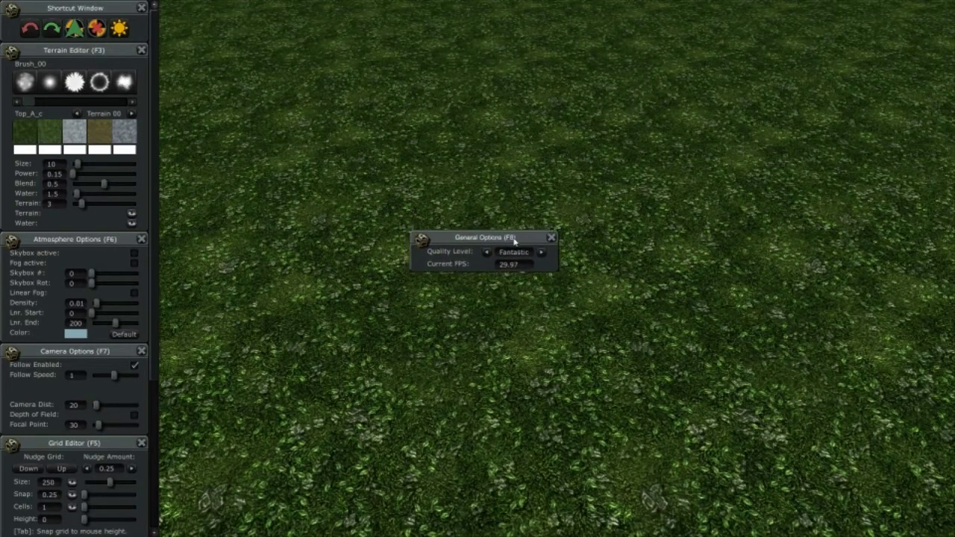
left_click_drag(510, 244, 113, 45)
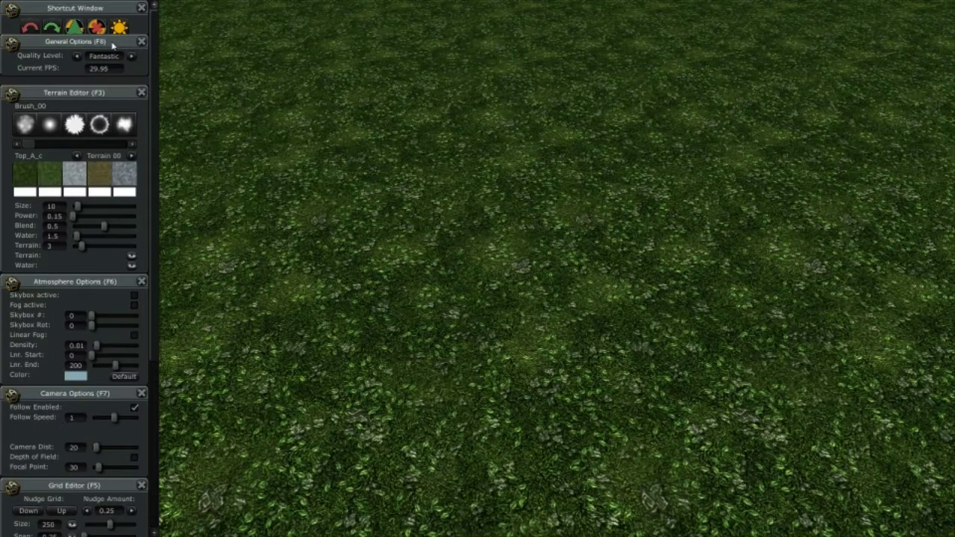
Step: Switch to Build mode, angle and zoom toward the grid origin, and bring the radial menu back
right_click(477, 266)
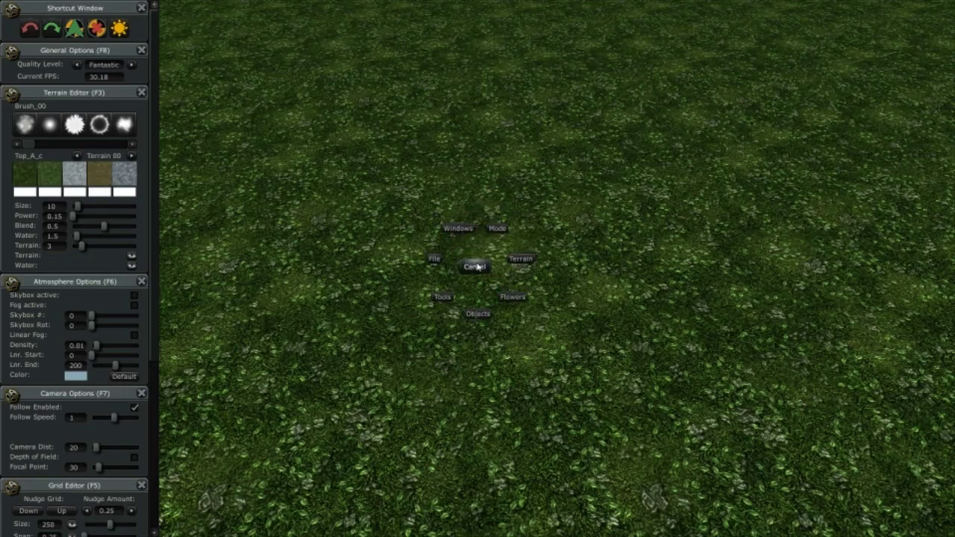
mouse_move(497, 229)
left_click(534, 181)
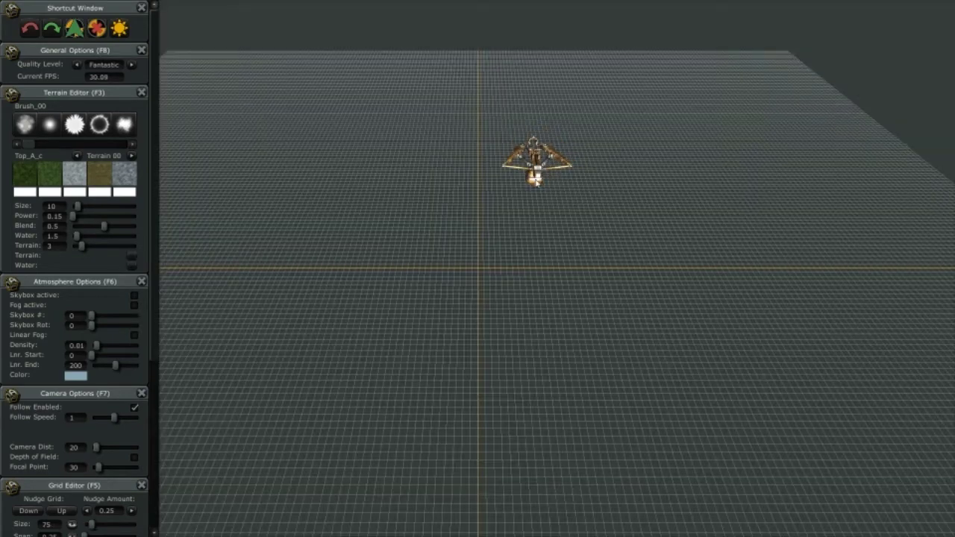
mouse_move(505, 301)
middle_mouse_down()
mouse_move(611, 330)
mouse_move(562, 320)
mouse_move(490, 324)
mouse_move(458, 311)
mouse_move(497, 286)
middle_mouse_up()
scroll(497, 285, "up", 5)
mouse_move(564, 320)
middle_mouse_down()
mouse_move(497, 305)
mouse_move(603, 279)
mouse_move(580, 275)
middle_mouse_up()
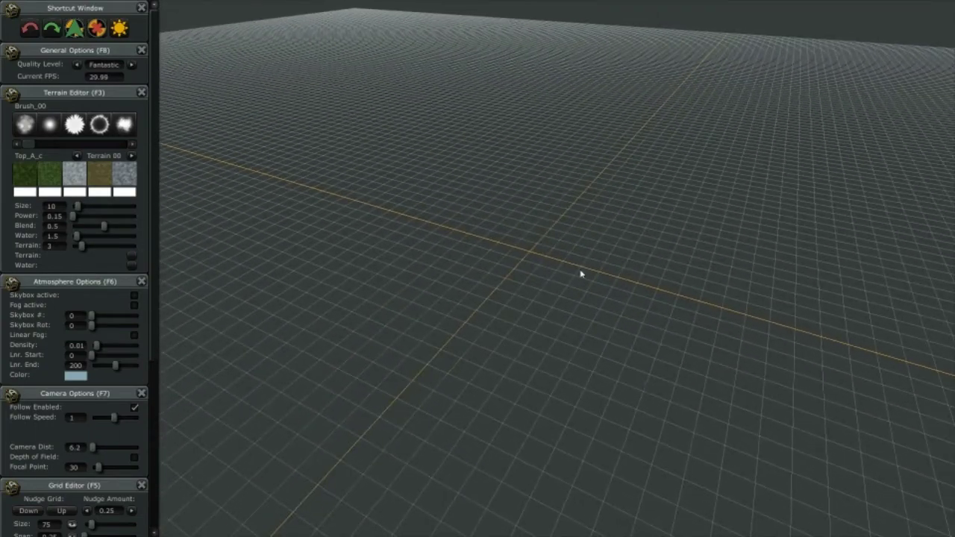
right_click(475, 266)
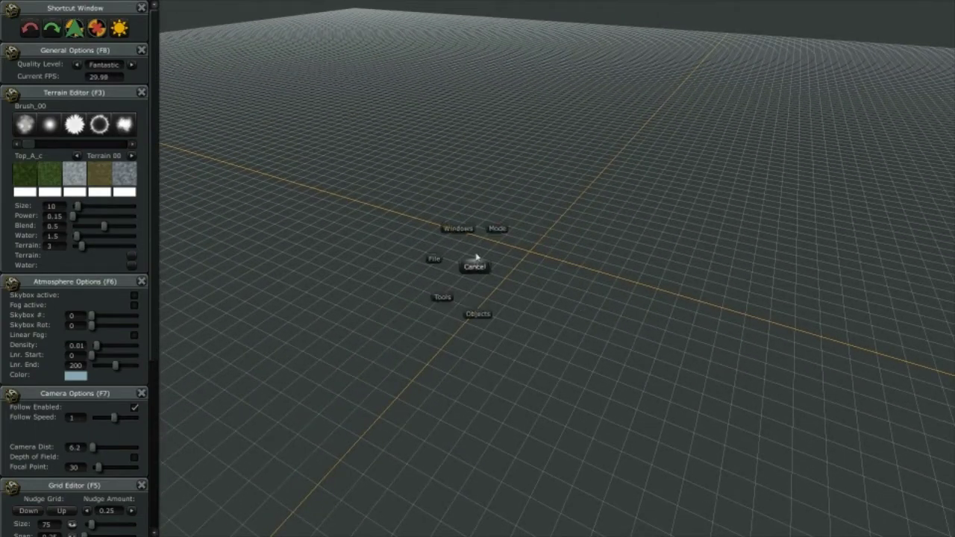
Step: Open the Warehouse from the radial Windows list, move it up-left and stretch it taller
left_click(457, 228)
left_click(381, 221)
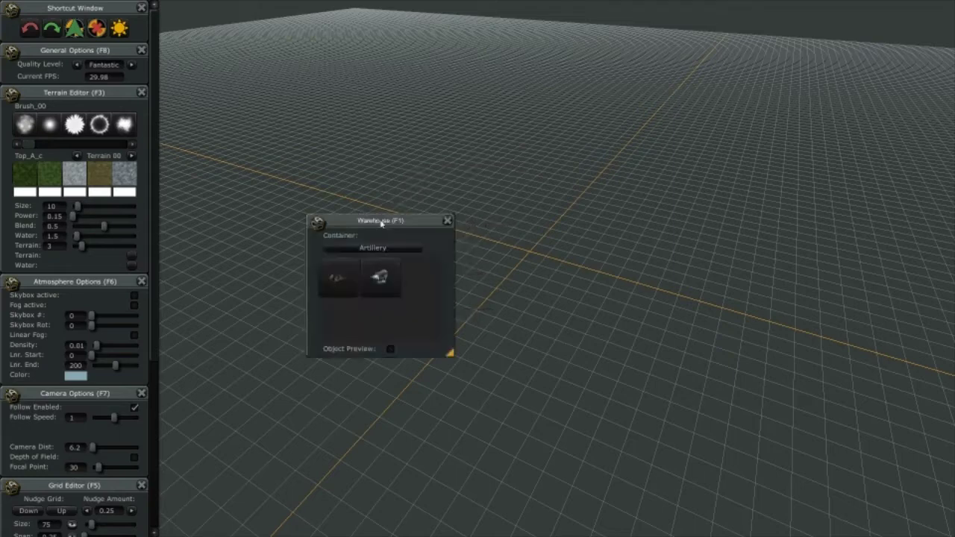
left_click_drag(383, 219, 321, 62)
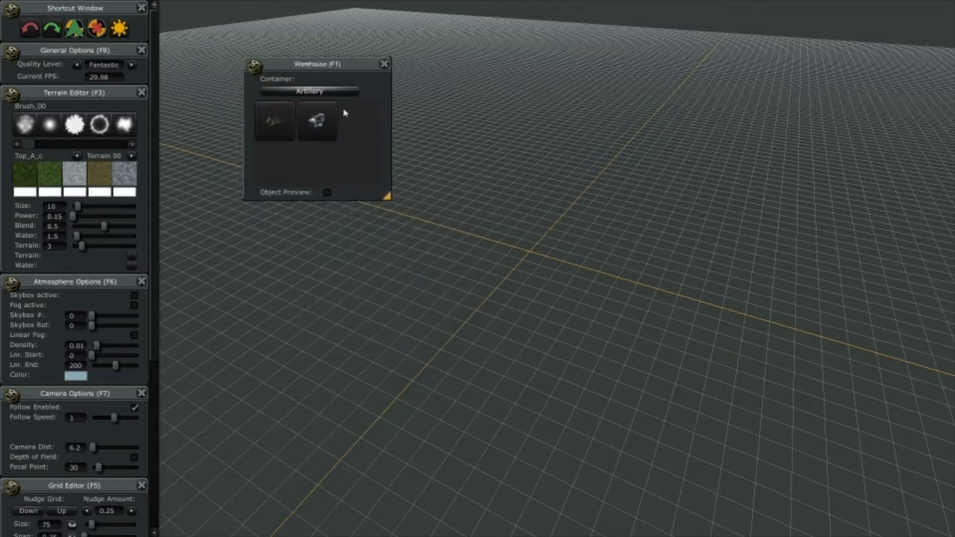
left_click_drag(387, 197, 374, 296)
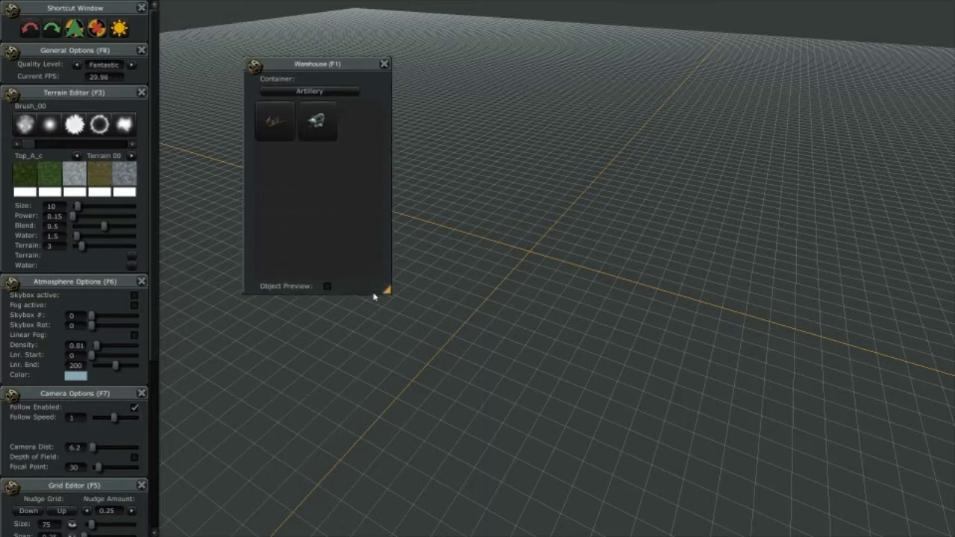
left_click_drag(333, 66, 320, 60)
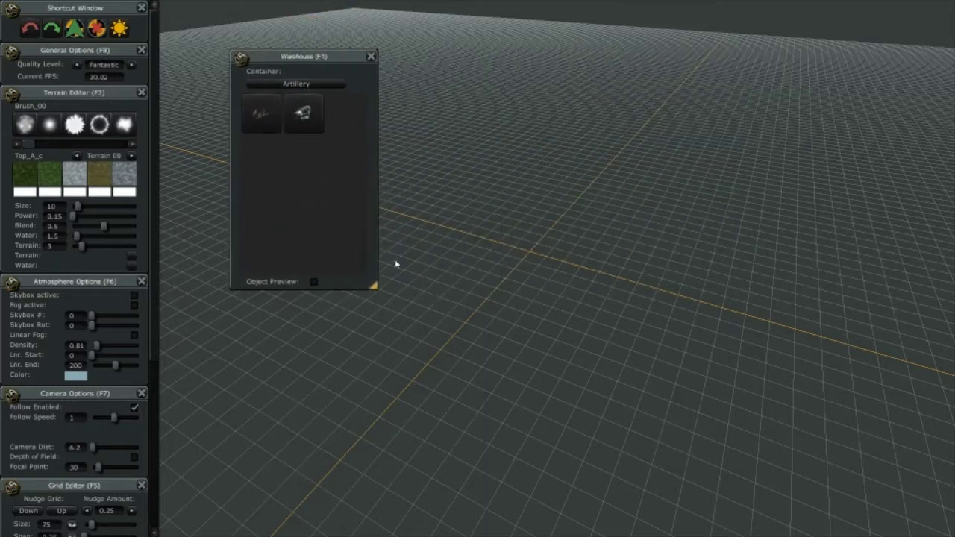
Step: Enable Object Preview, move it lower right, drop the Ballista in, and scroll to the Cannon
left_click(314, 283)
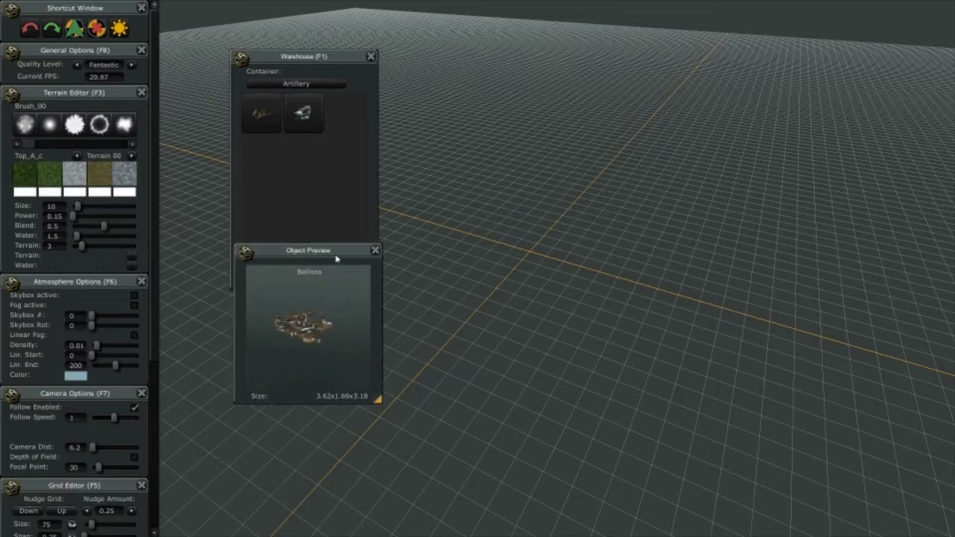
left_click_drag(306, 248, 753, 313)
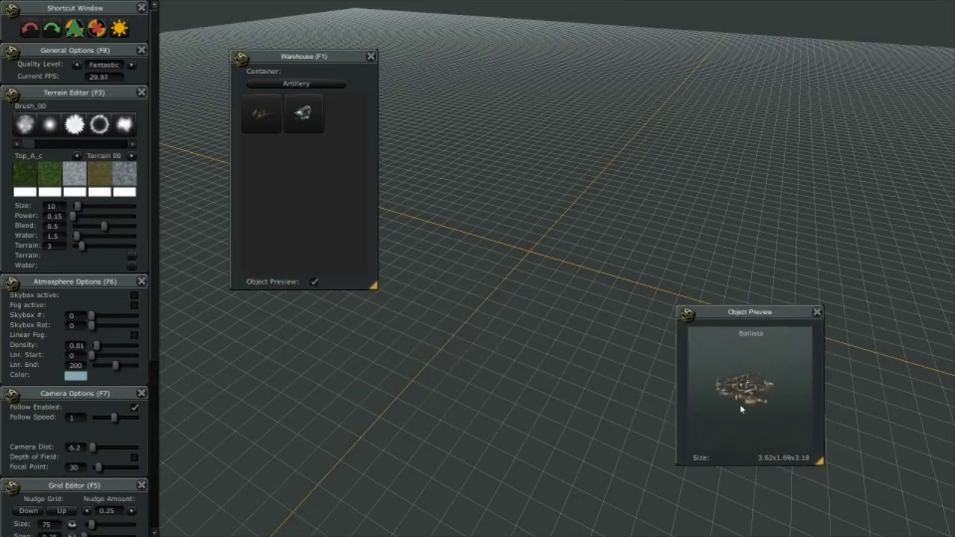
left_click_drag(759, 390, 521, 319)
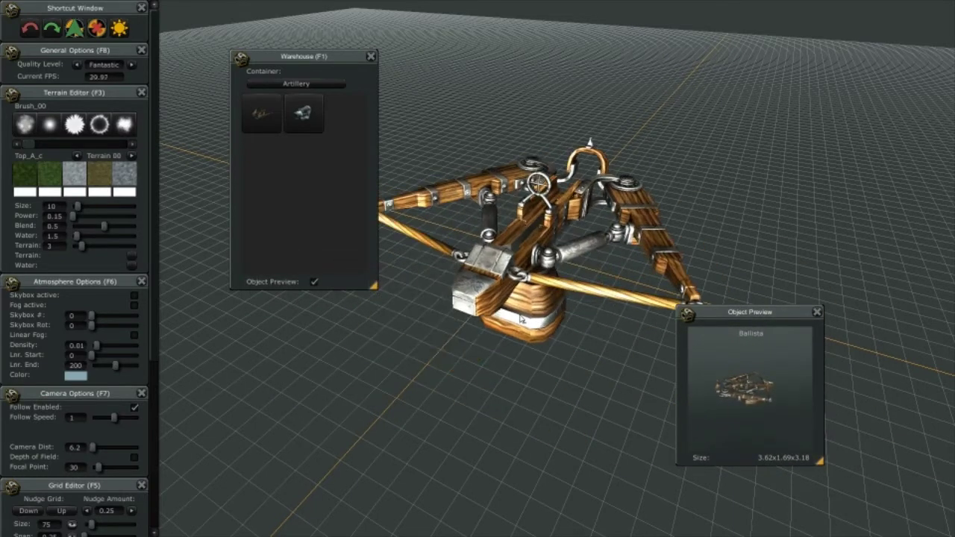
scroll(520, 318, "down", 1)
scroll(520, 318, "up", 1)
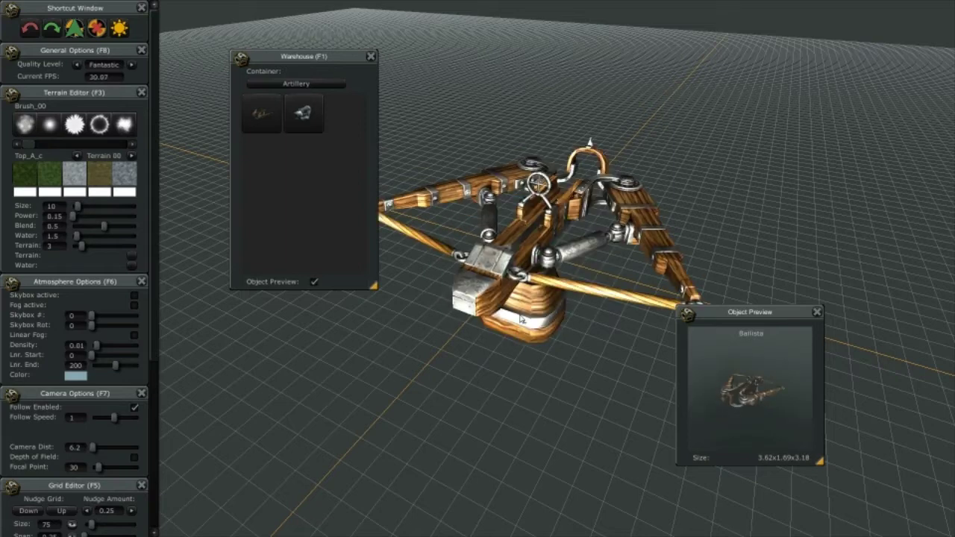
scroll(521, 318, "down", 1)
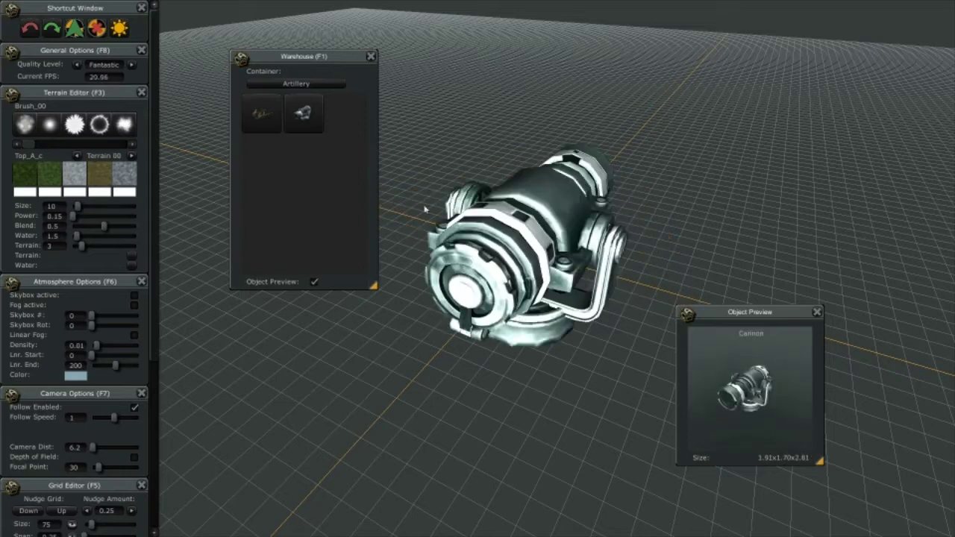
Step: Change the Warehouse Container dropdown from Artillery to Fantasy
left_click(324, 87)
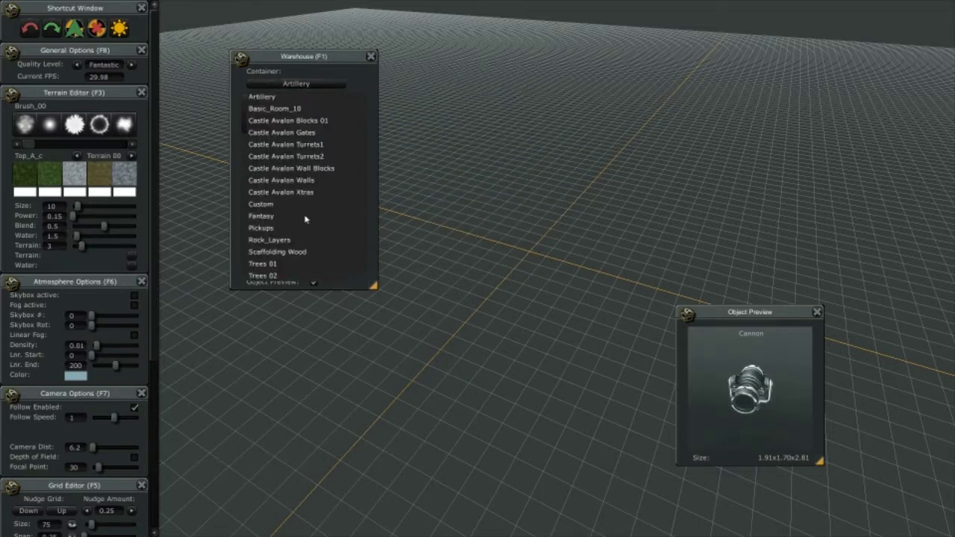
left_click(261, 215)
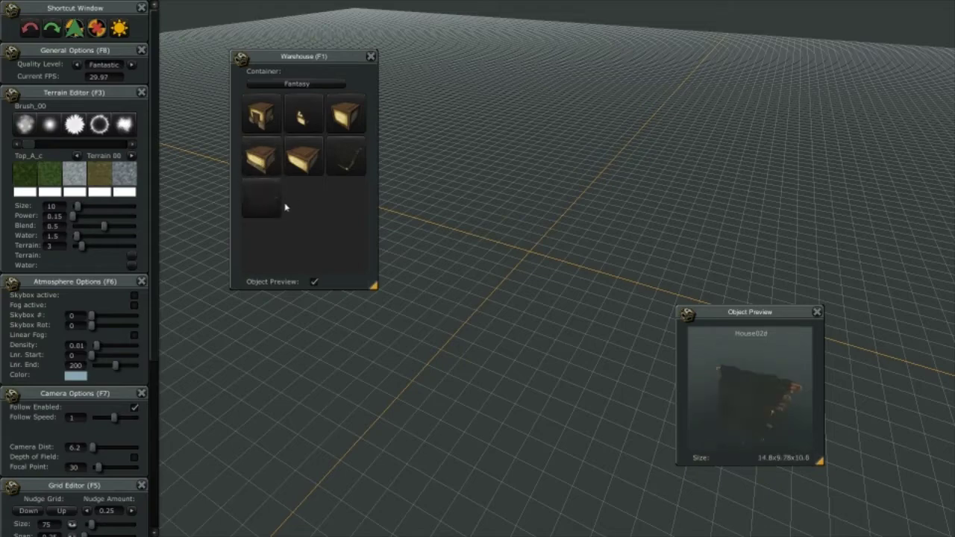
Step: Pick a Fantasy house thumbnail, cycle the models to House01c, and shift the Warehouse left
left_click(263, 124)
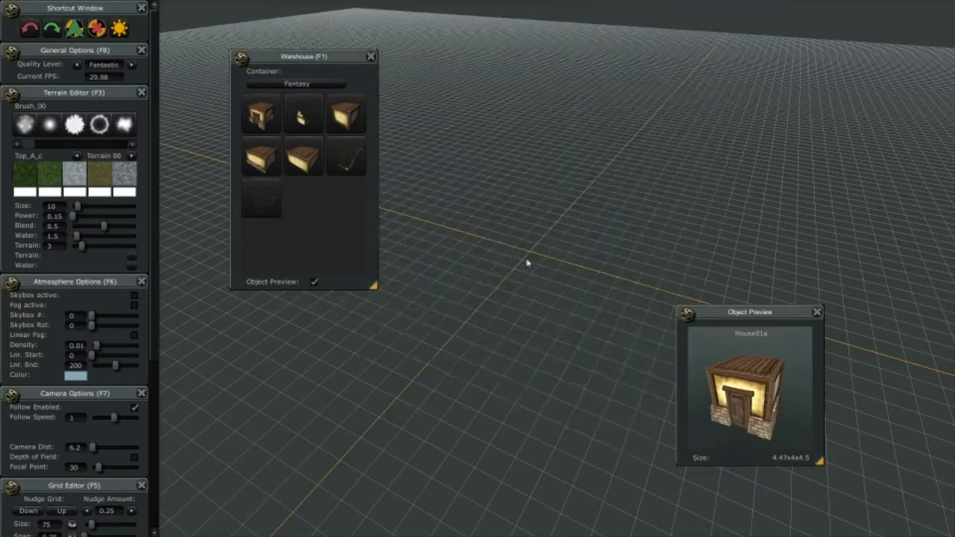
scroll(526, 262, "down", 3)
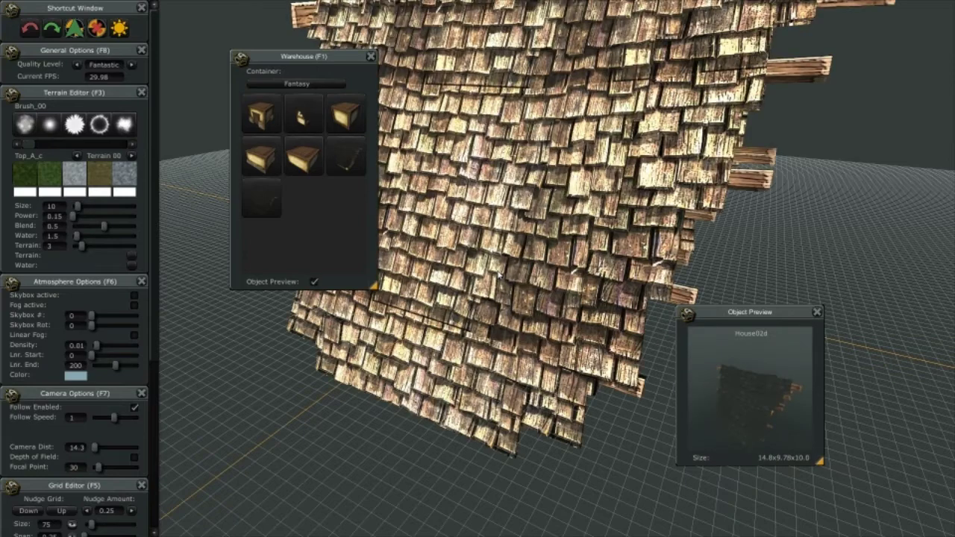
scroll(500, 268, "up", 1)
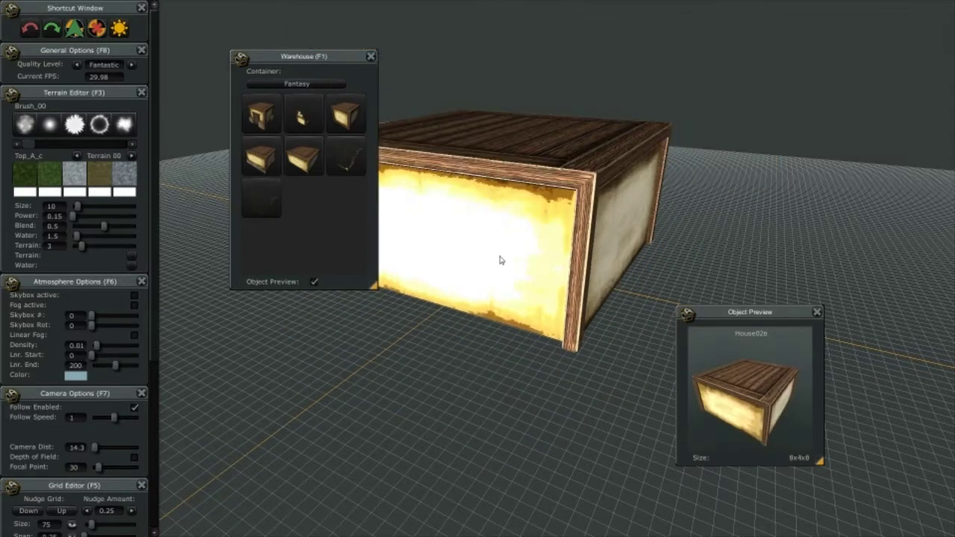
scroll(500, 259, "up", 1)
scroll(502, 260, "up", 1)
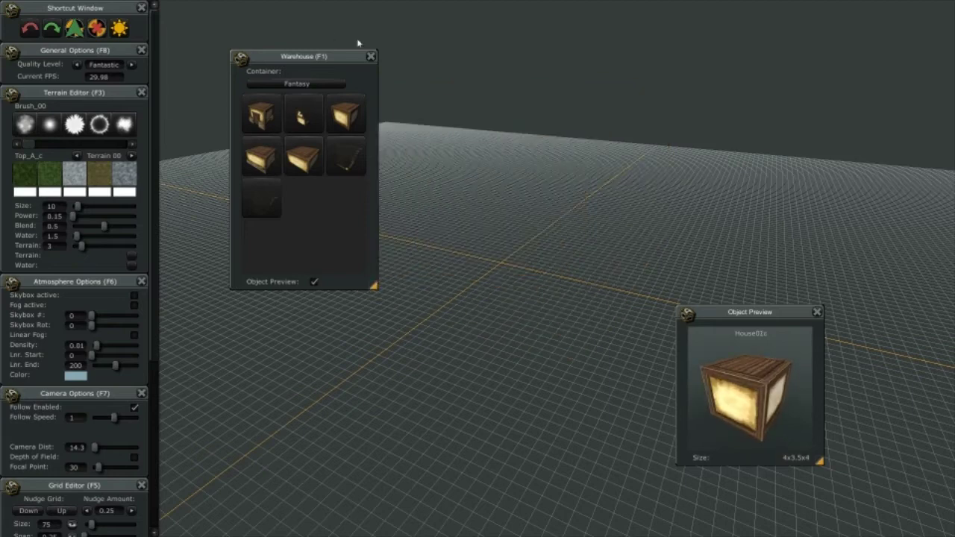
left_click_drag(348, 66, 297, 68)
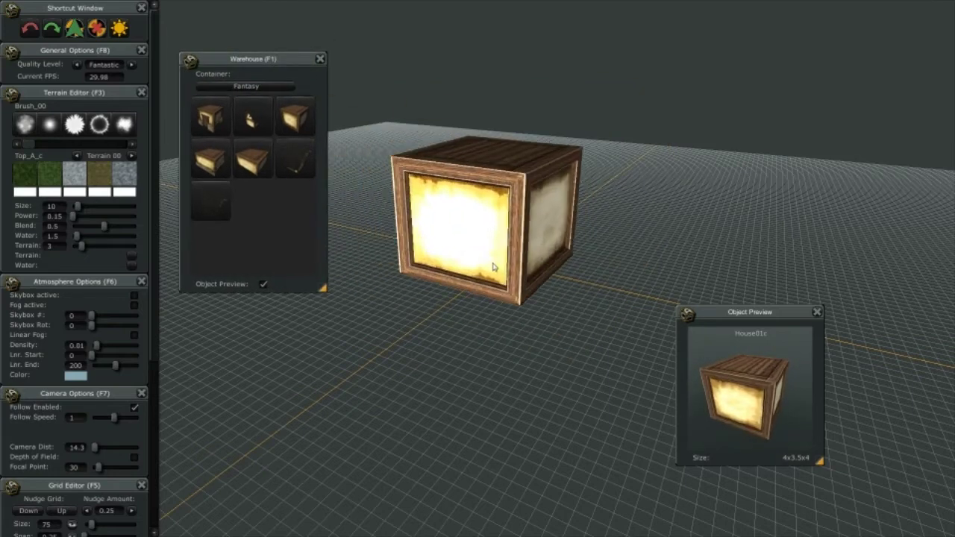
Step: Rotate House01c with the scroll wheel to inspect each of its sides
scroll(498, 281, "down", 1)
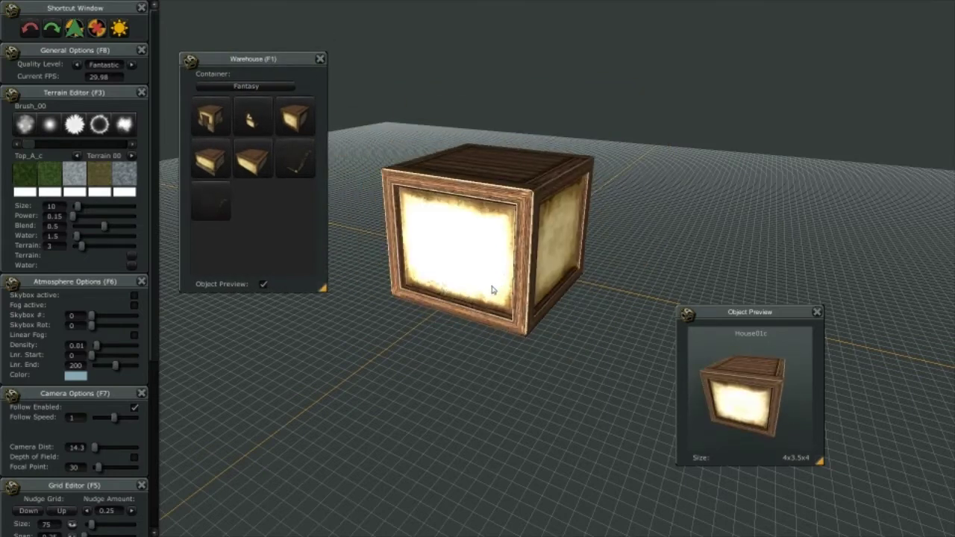
scroll(492, 288, "down", 1)
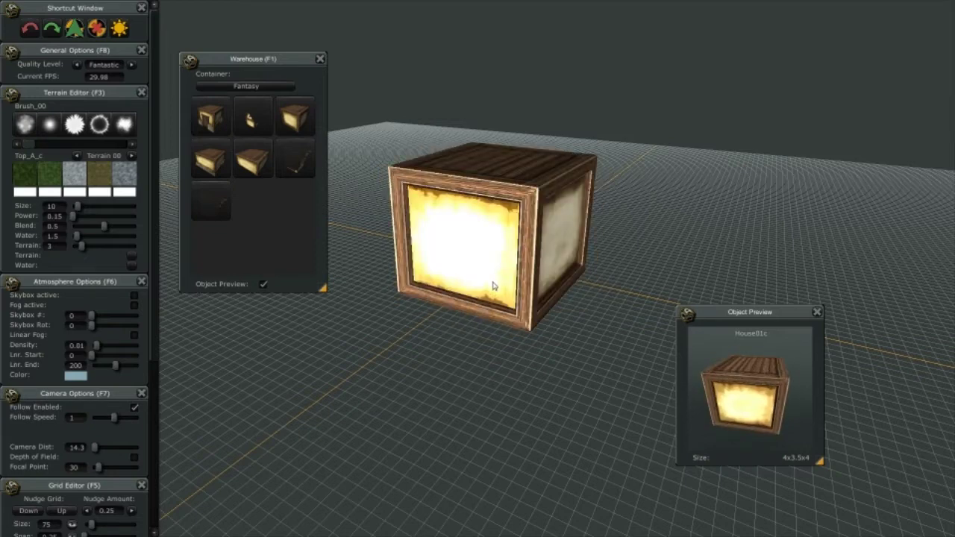
scroll(492, 283, "down", 1)
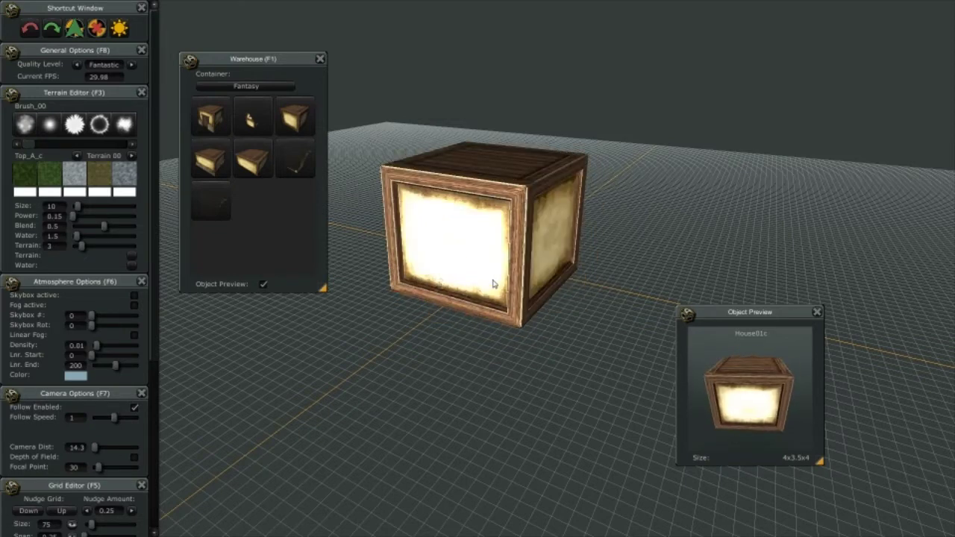
scroll(492, 284, "down", 1)
scroll(492, 283, "down", 1)
scroll(493, 283, "down", 1)
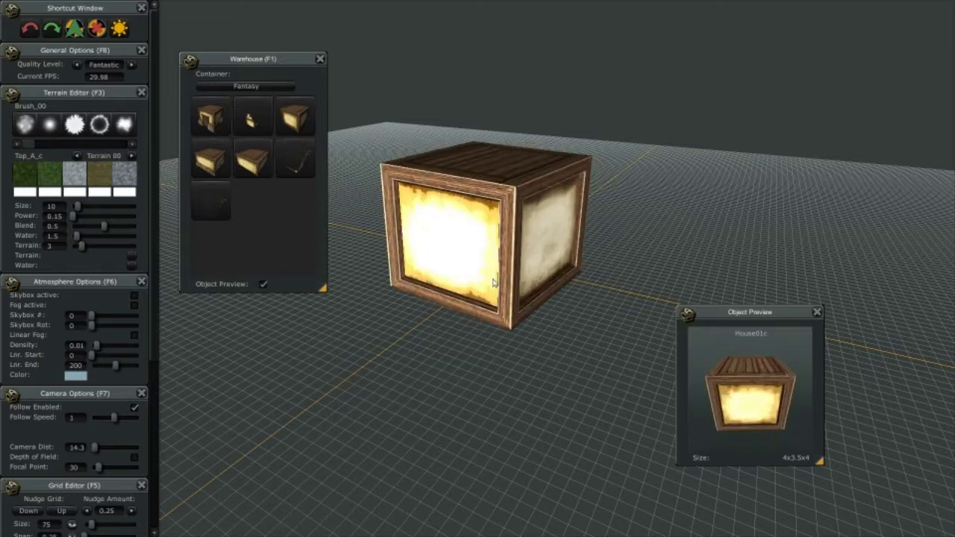
scroll(492, 284, "down", 1)
scroll(493, 284, "down", 2)
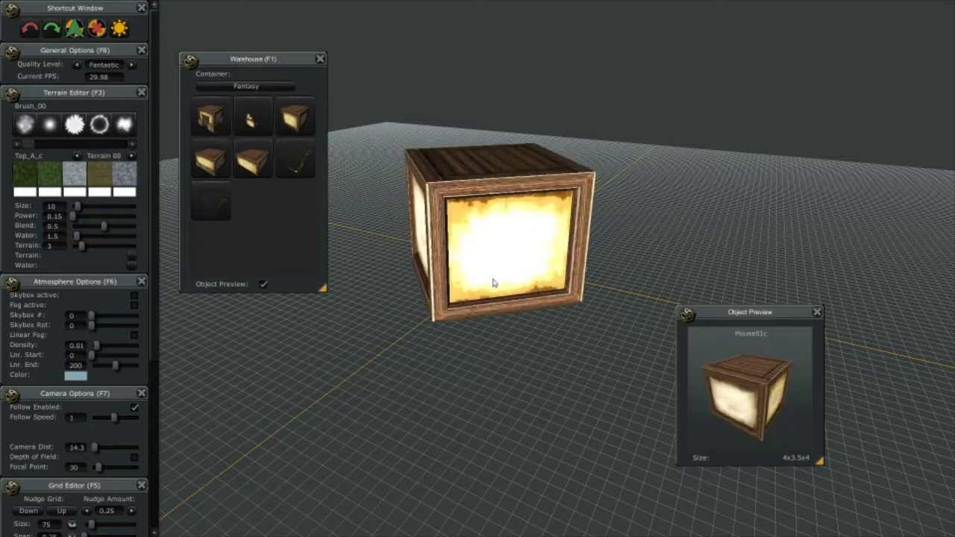
scroll(492, 283, "down", 1)
scroll(495, 276, "down", 1)
scroll(504, 275, "down", 2)
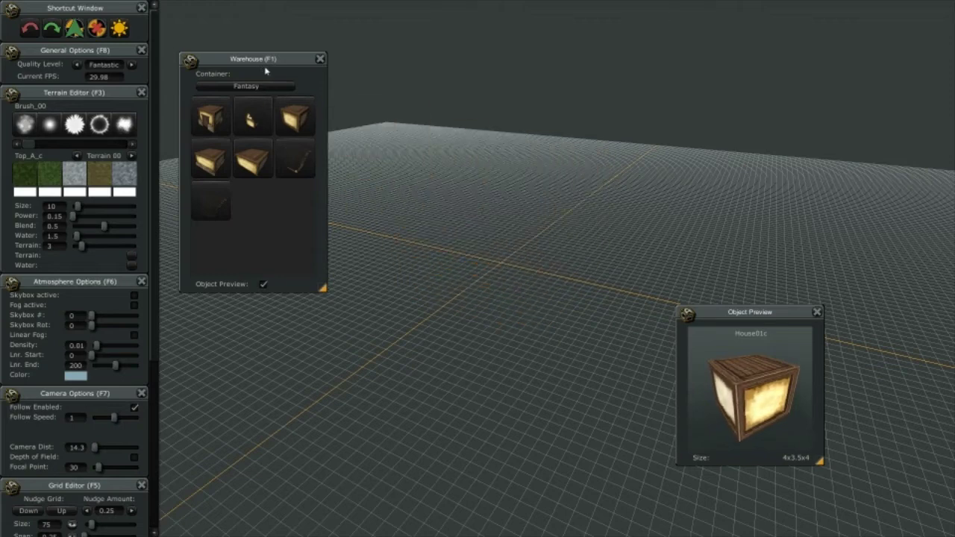
Step: Reselect Fantasy in the Warehouse Container dropdown
left_click(266, 90)
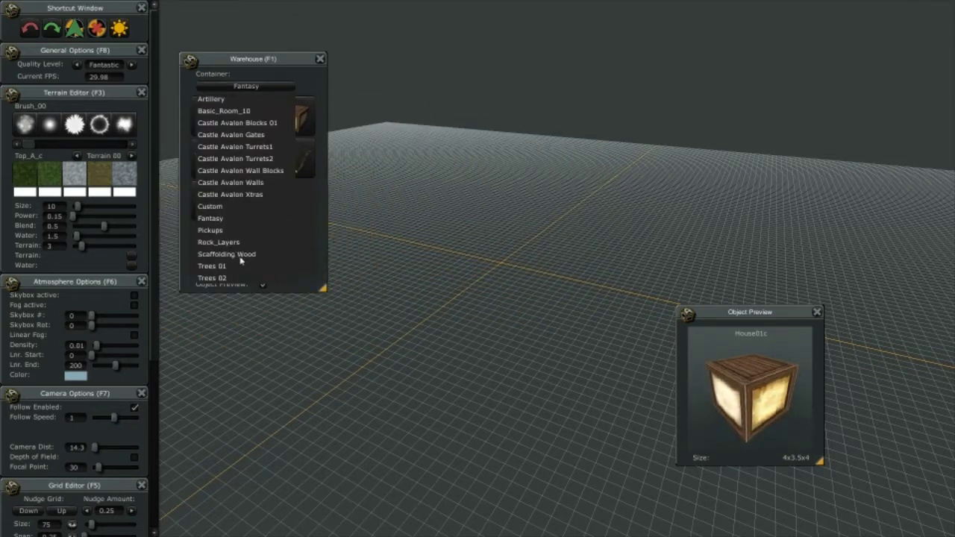
left_click(296, 64)
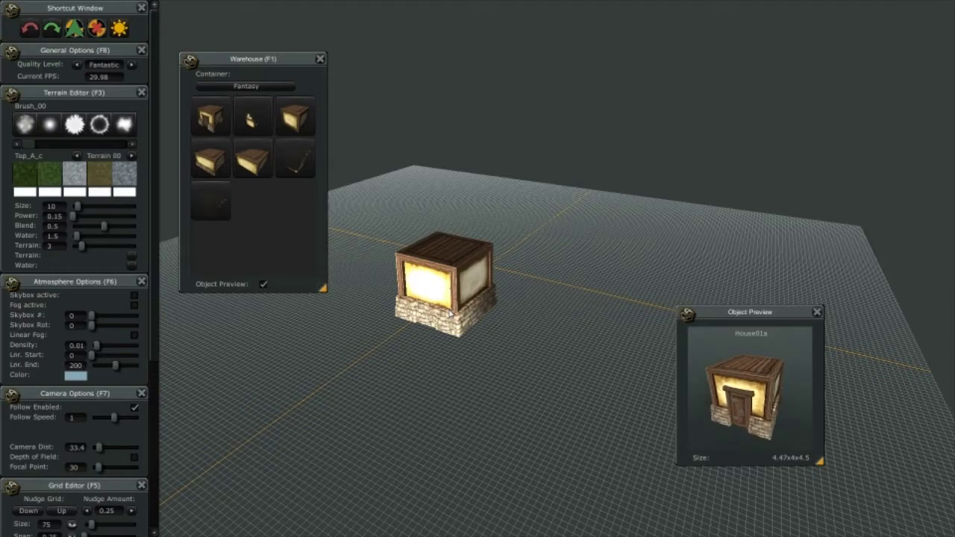
Step: Orbit, zoom and tilt the camera around House01a until its wooden door faces forward
key("Left")
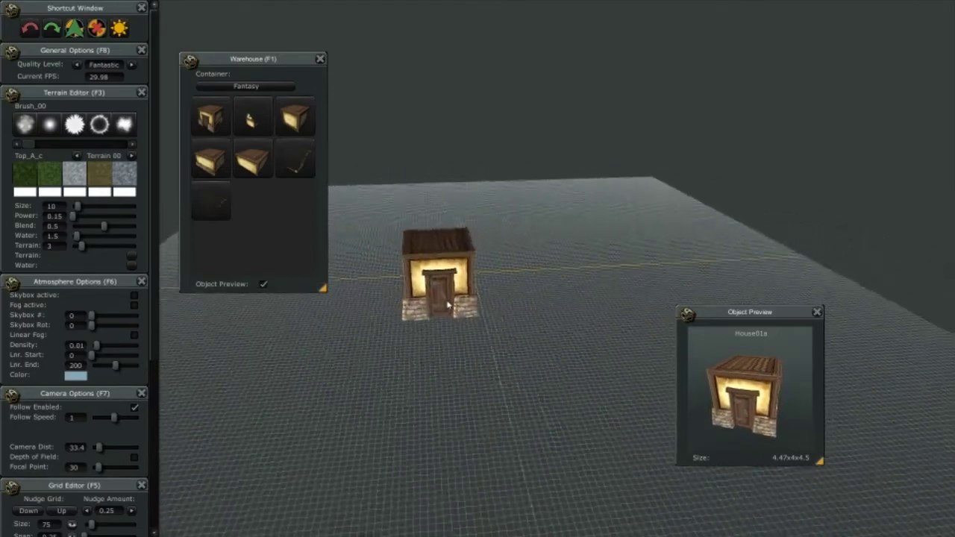
key("Left")
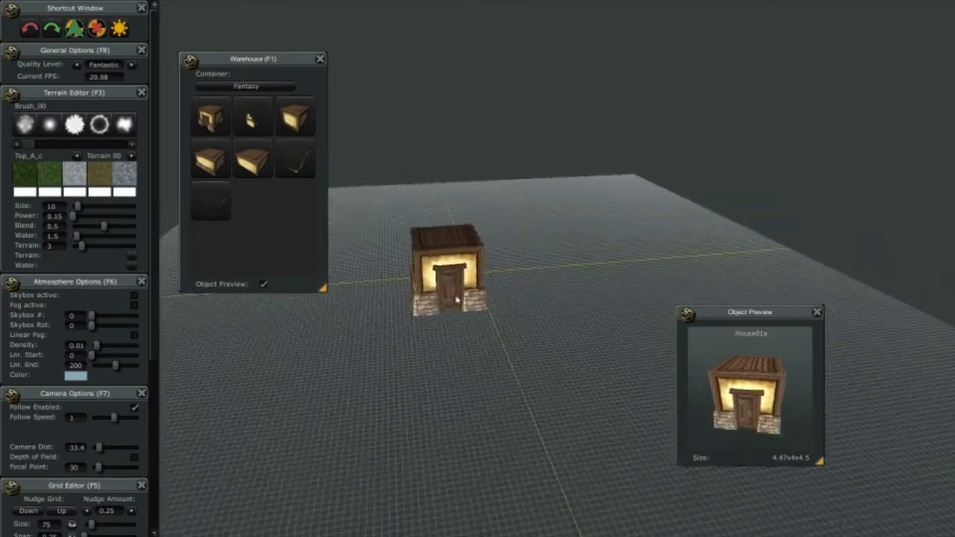
key("Left")
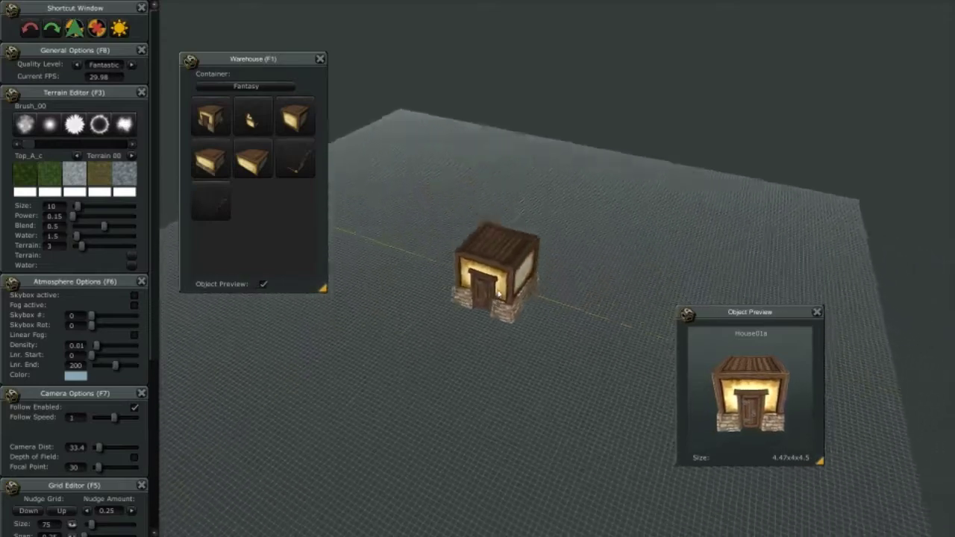
key("Down")
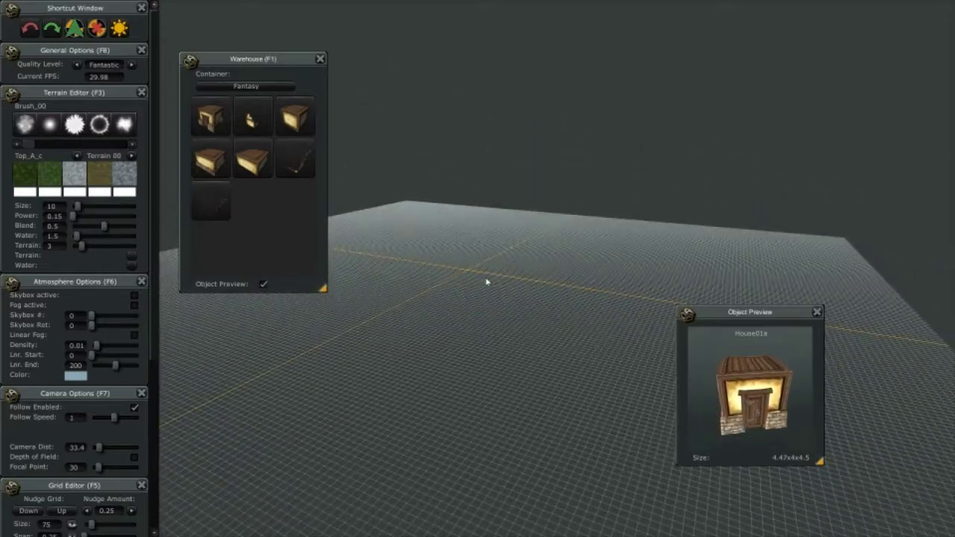
scroll(486, 282, "up", 5)
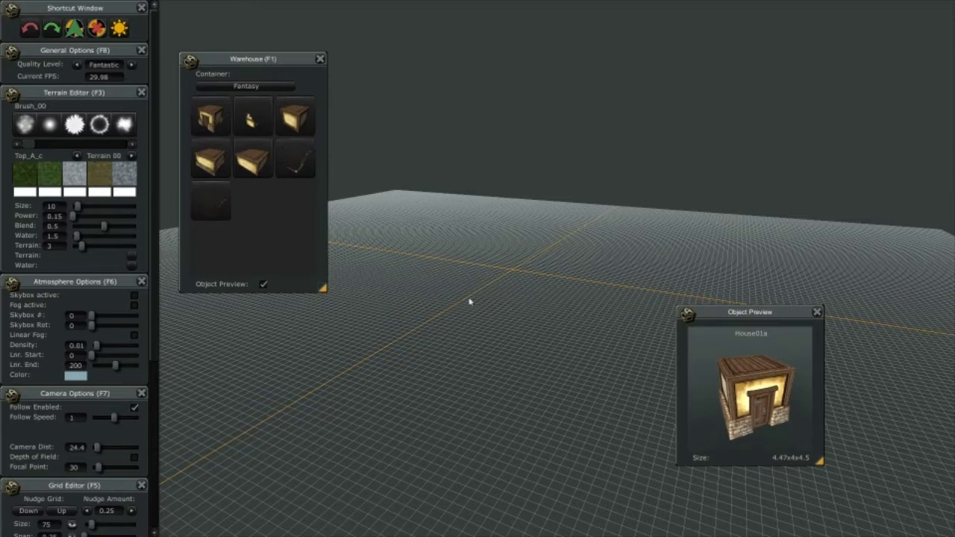
key("Up")
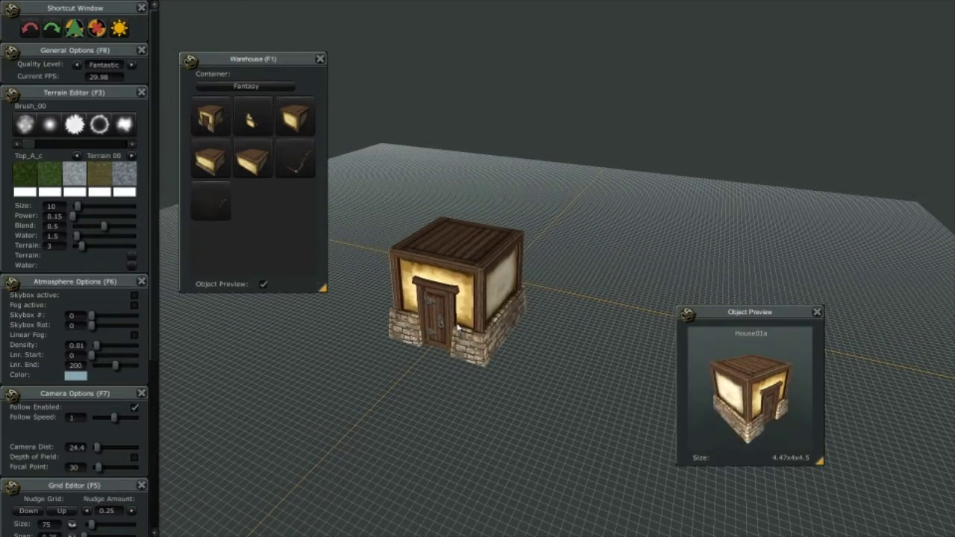
Step: Place the doored, stone-based House01a house on the grid and switch the placement piece to House01c
left_click(458, 328)
scroll(491, 232, "up", 2)
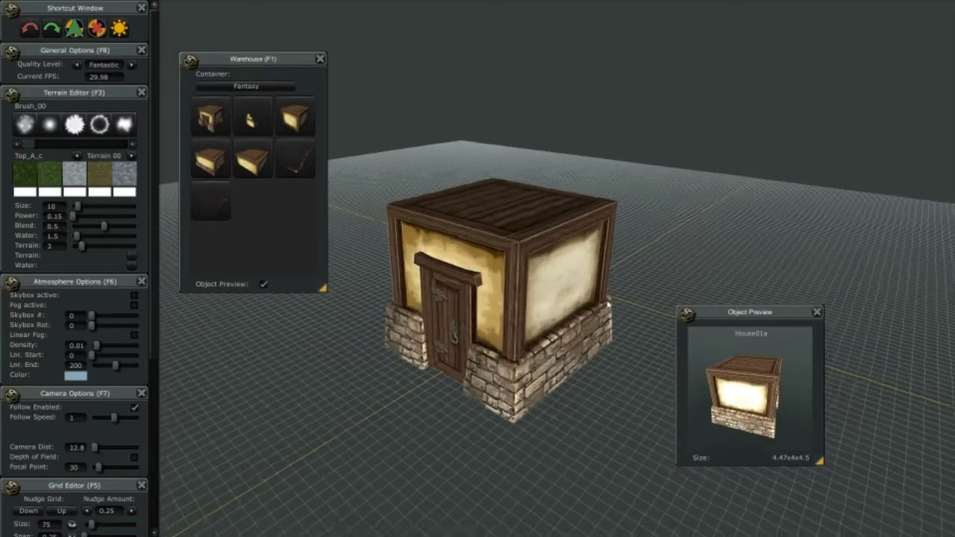
scroll(510, 245, "up", 3)
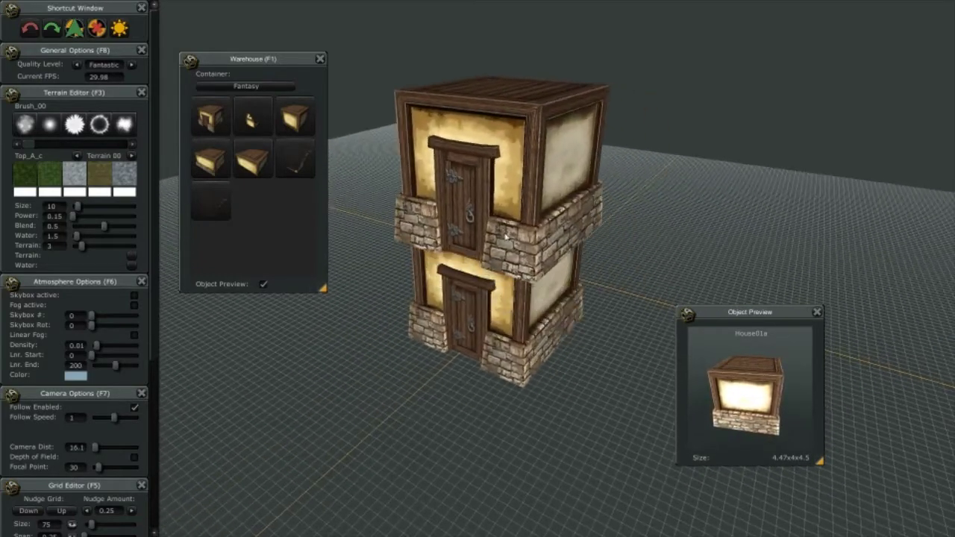
scroll(502, 235, "down", 1)
scroll(502, 232, "down", 1)
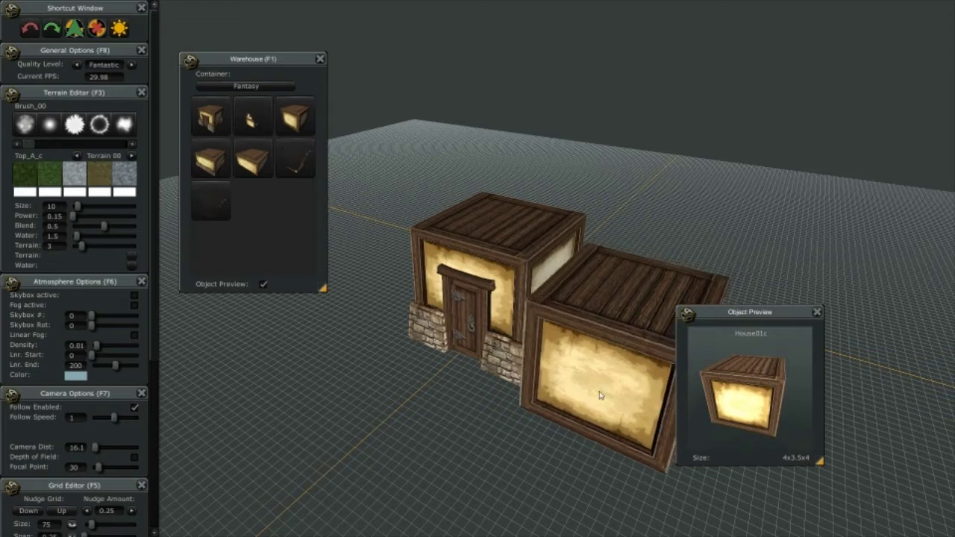
right_click(611, 412)
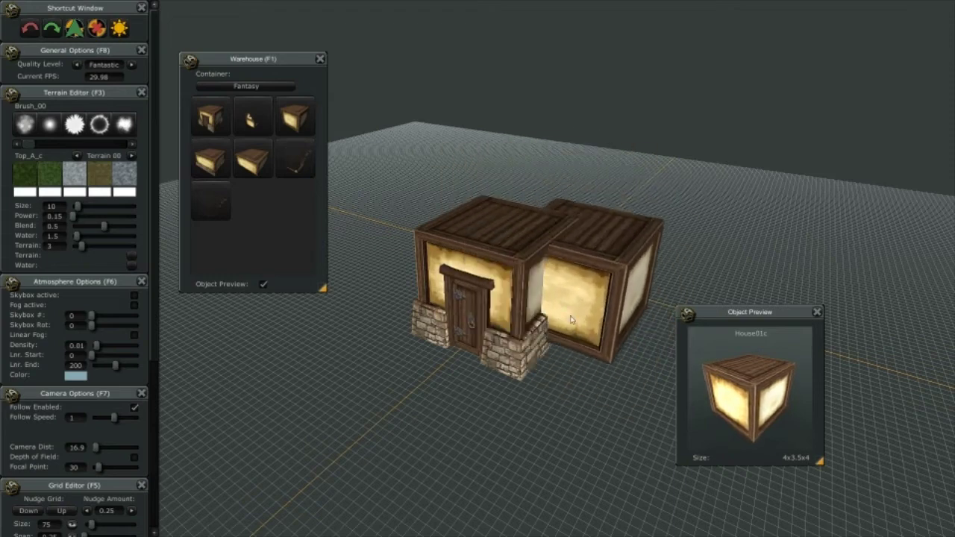
Step: Delete the placed house and set the floating Grid Editor's size to 128
key("Delete")
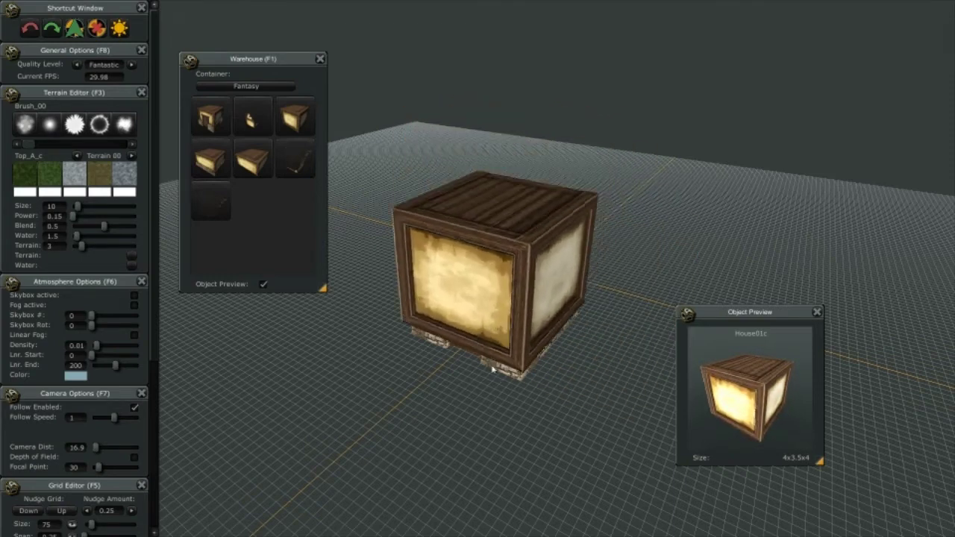
left_click_drag(93, 486, 409, 280)
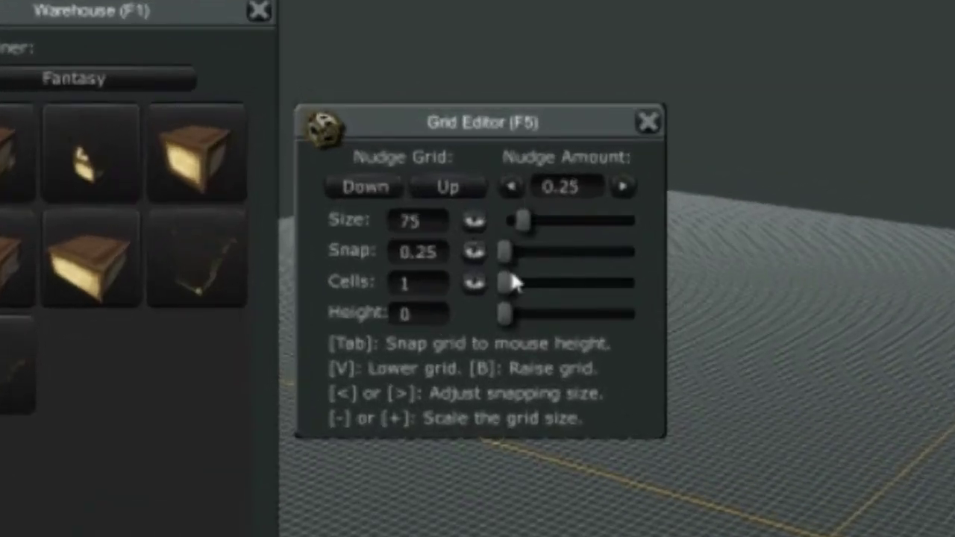
mouse_move(516, 226)
left_mouse_down()
mouse_move(570, 228)
mouse_move(537, 232)
mouse_move(512, 252)
mouse_move(522, 253)
left_mouse_up()
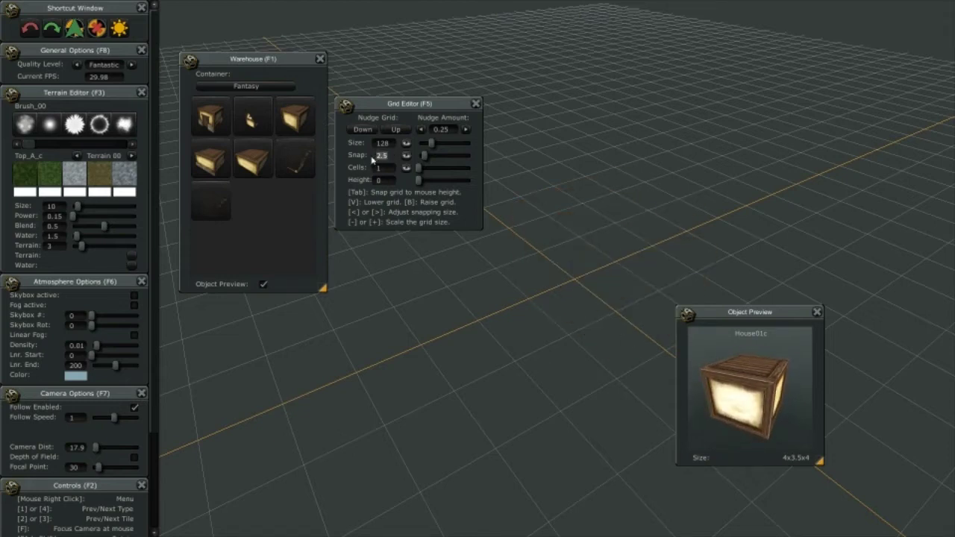
Step: Set the grid snap to 2 and dock the Grid Editor back with the panels
type("2")
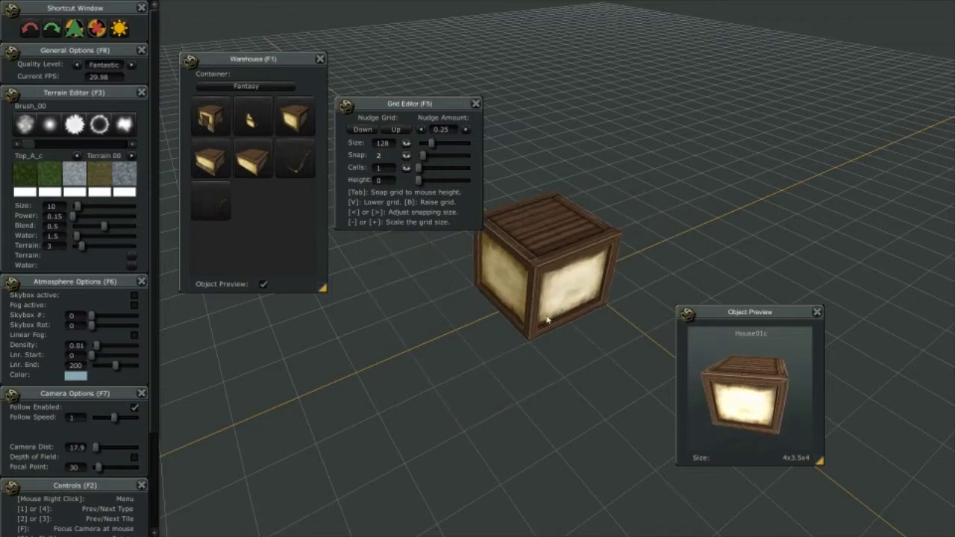
scroll(522, 187, "up", 3)
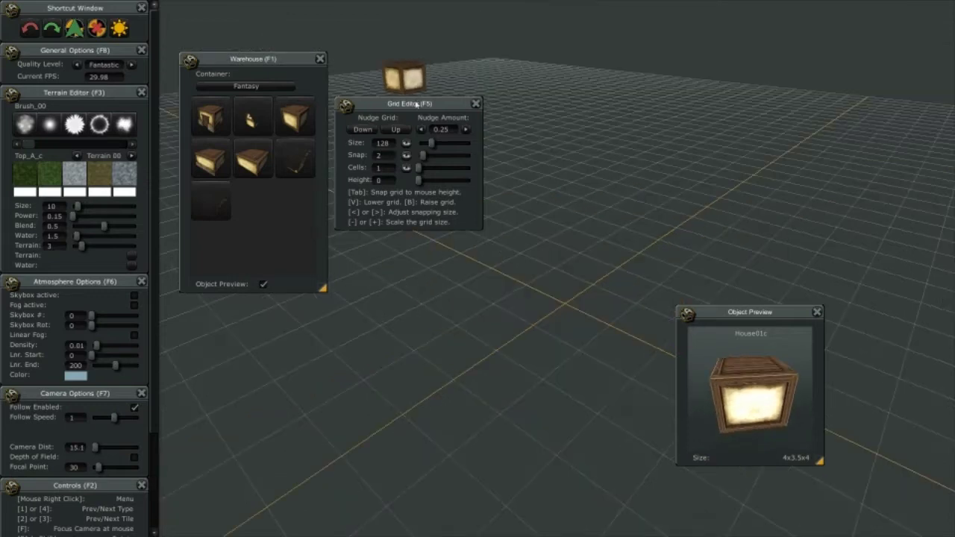
left_click_drag(415, 104, 74, 224)
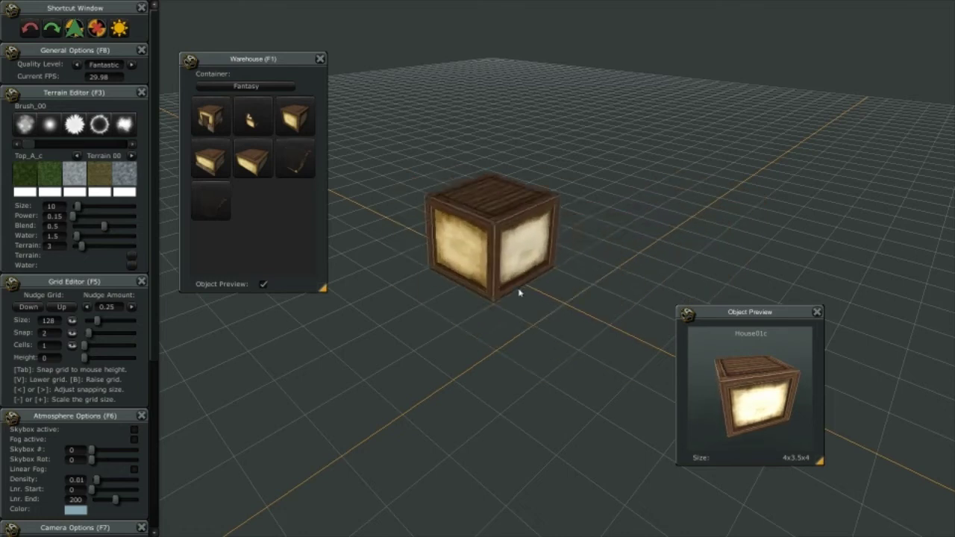
Step: Stack two House01a houses into a two-storey building
scroll(530, 310, "down", 1)
scroll(533, 309, "down", 1)
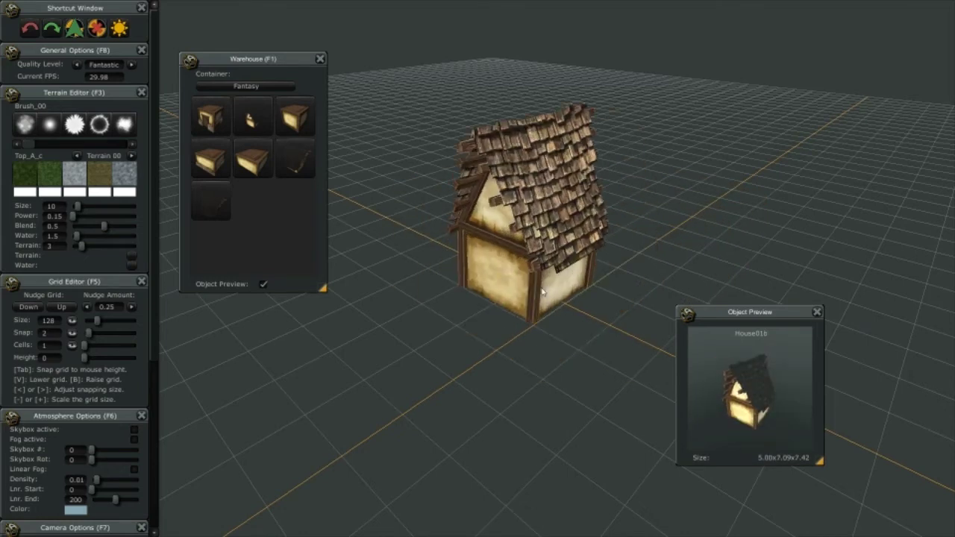
scroll(552, 307, "down", 1)
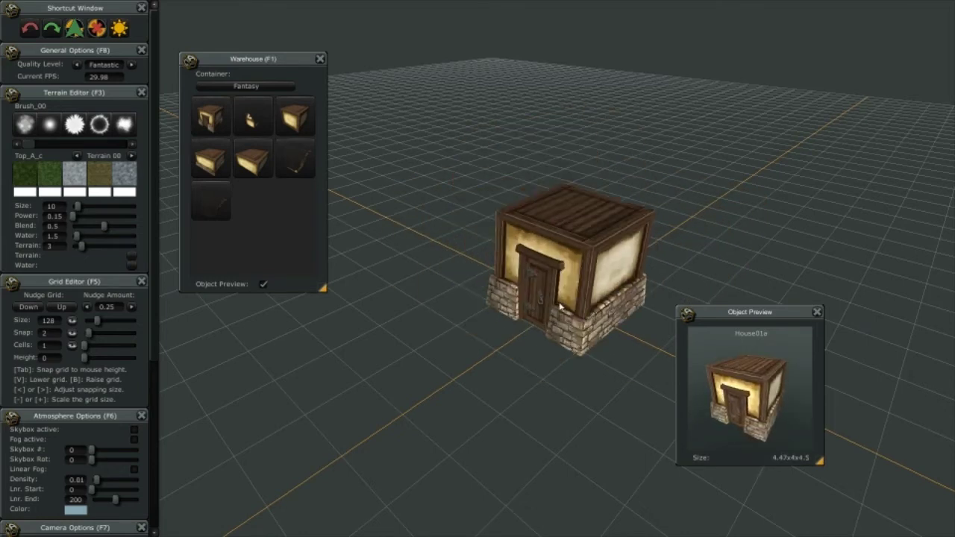
left_click(559, 305)
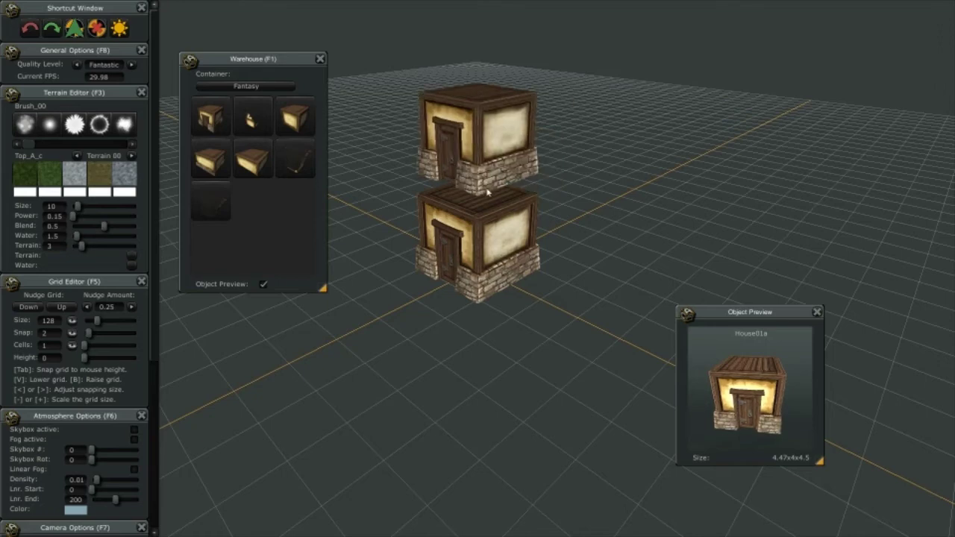
left_click(485, 199)
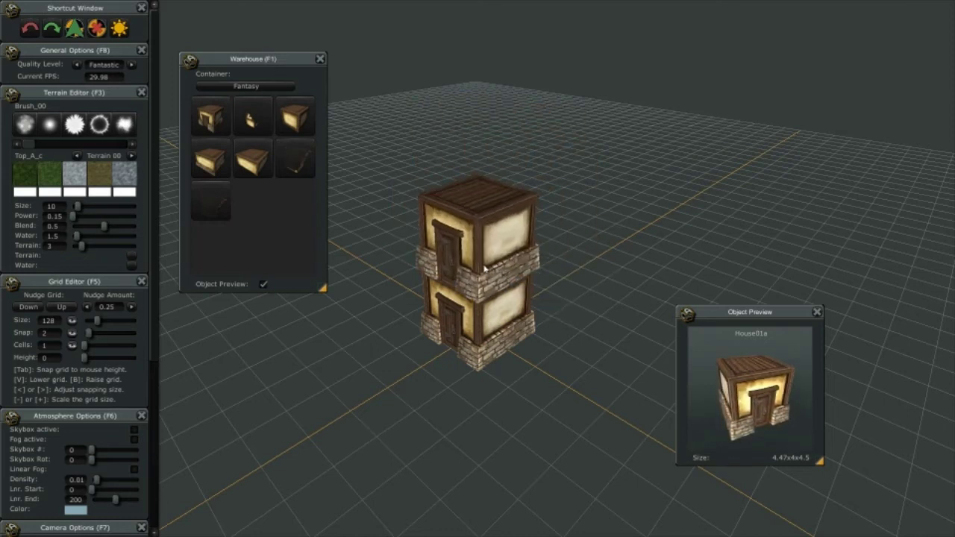
Step: Cycle to the House01b roof and set it onto the two-storey house
scroll(483, 268, "down", 1)
scroll(483, 269, "up", 1)
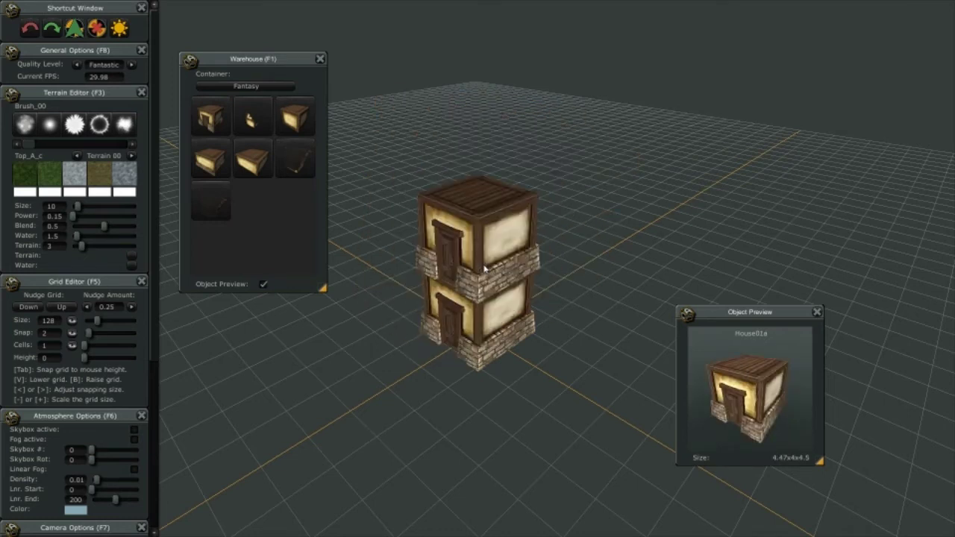
scroll(483, 268, "up", 1)
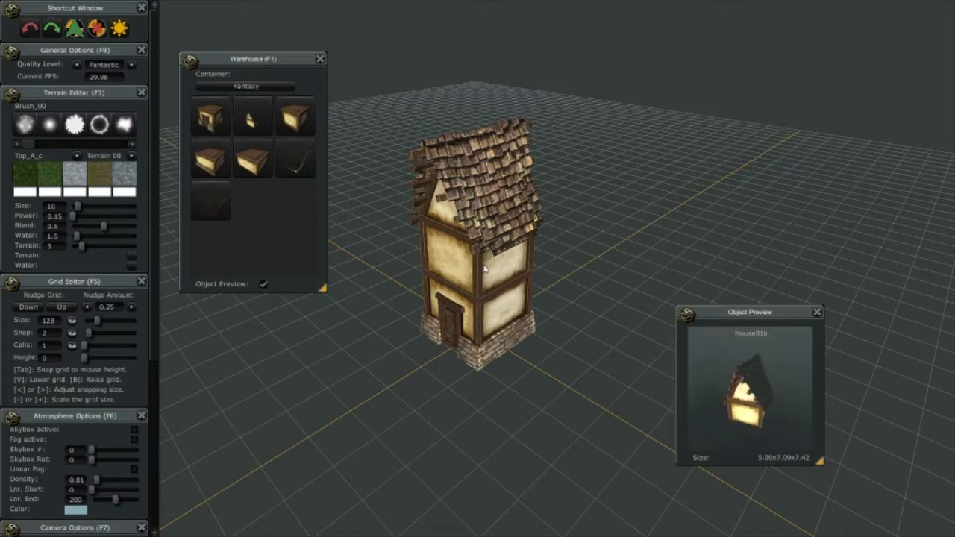
scroll(484, 268, "down", 1)
scroll(483, 268, "up", 1)
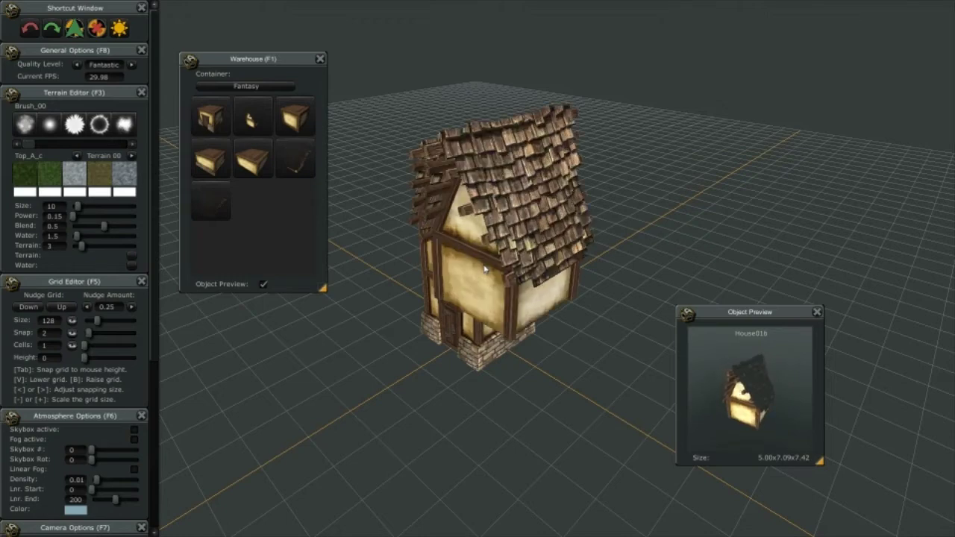
left_click(484, 268)
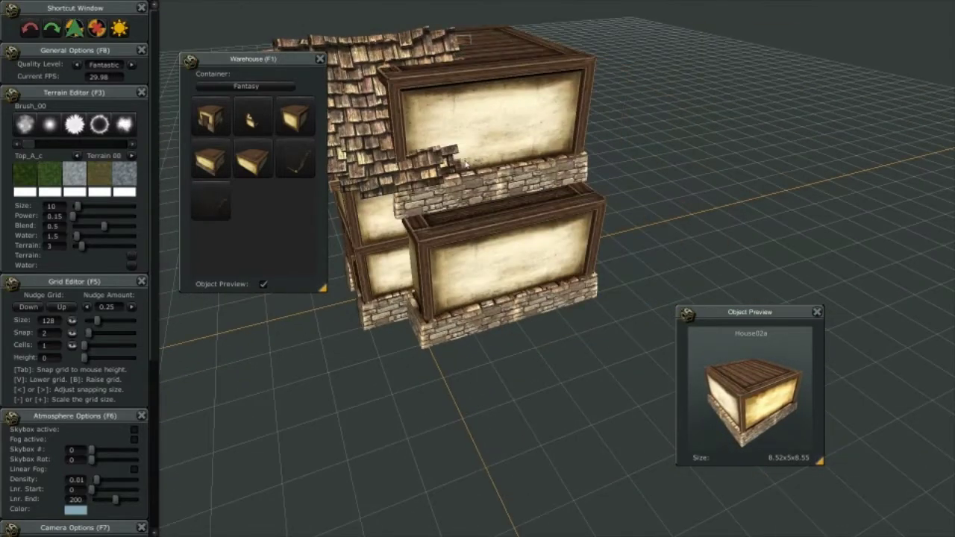
Step: Cycle the placement piece down to the House02d roof and bring up the command menu
scroll(478, 176, "down", 1)
scroll(479, 176, "down", 1)
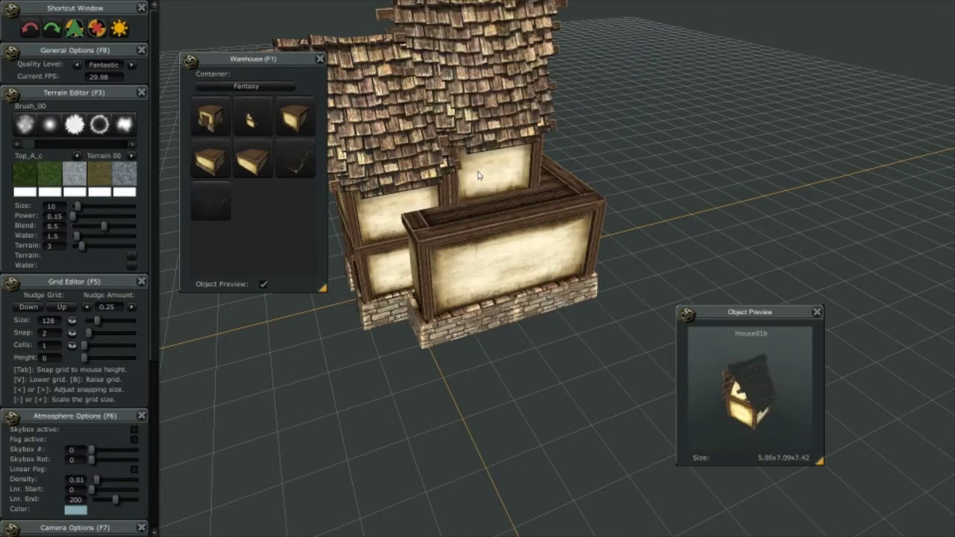
scroll(479, 176, "down", 1)
scroll(479, 176, "down", 1)
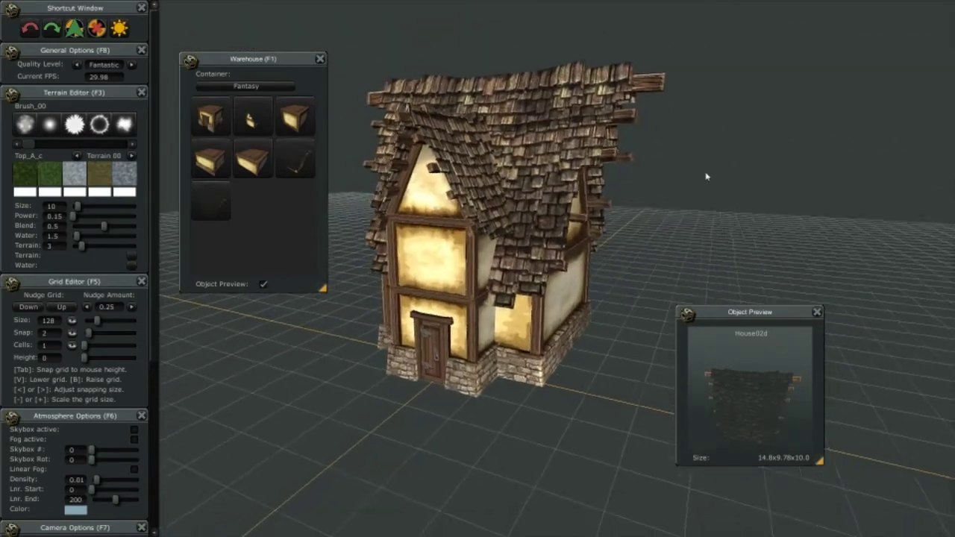
right_click(458, 270)
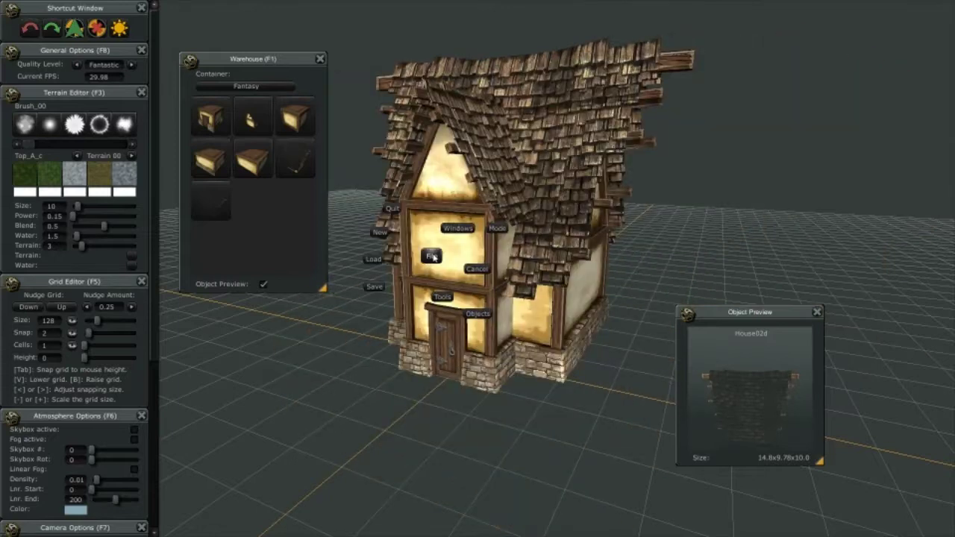
Step: Save the roofed house with its wing as the object file Ahouse_01
left_click(382, 284)
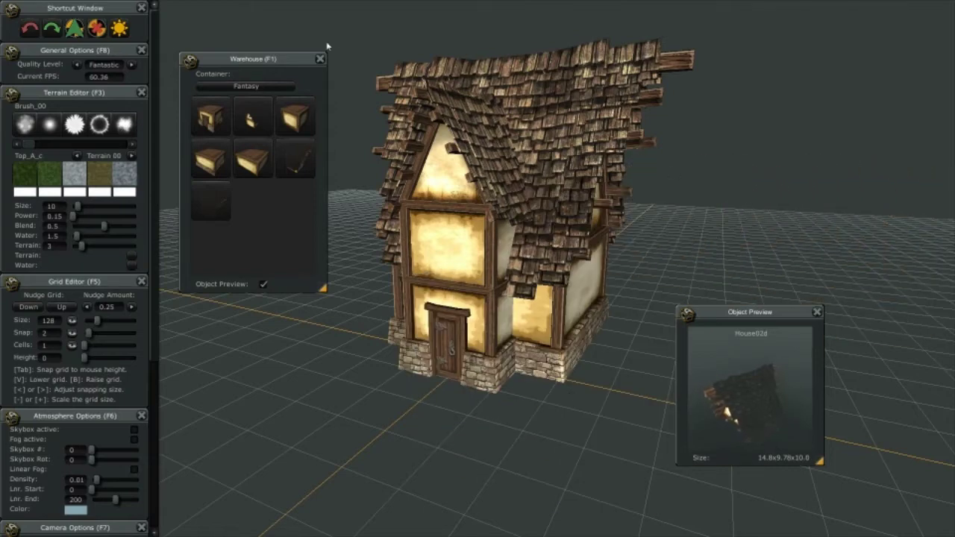
left_click(262, 86)
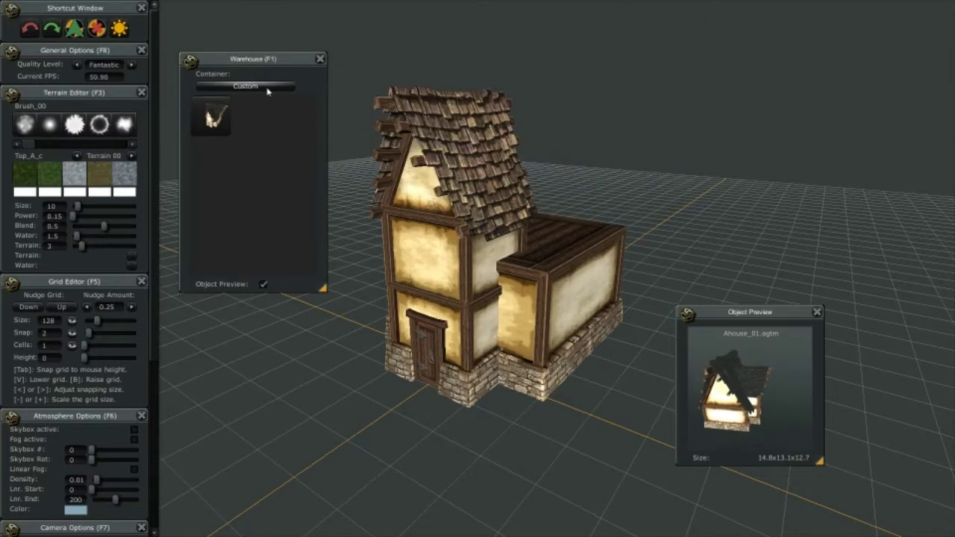
left_click(210, 218)
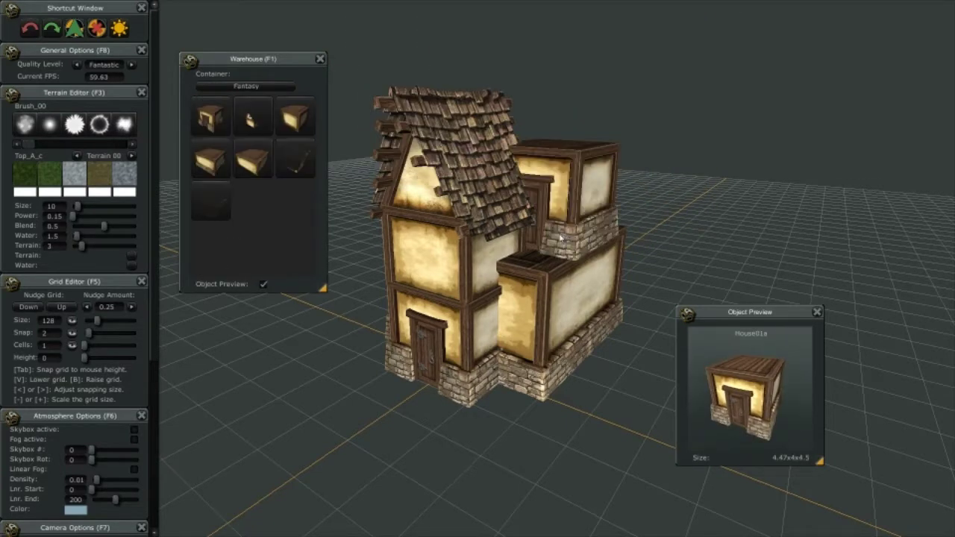
Step: Select the House02c roof piece and orbit around the house to view its side wing
left_click(200, 188)
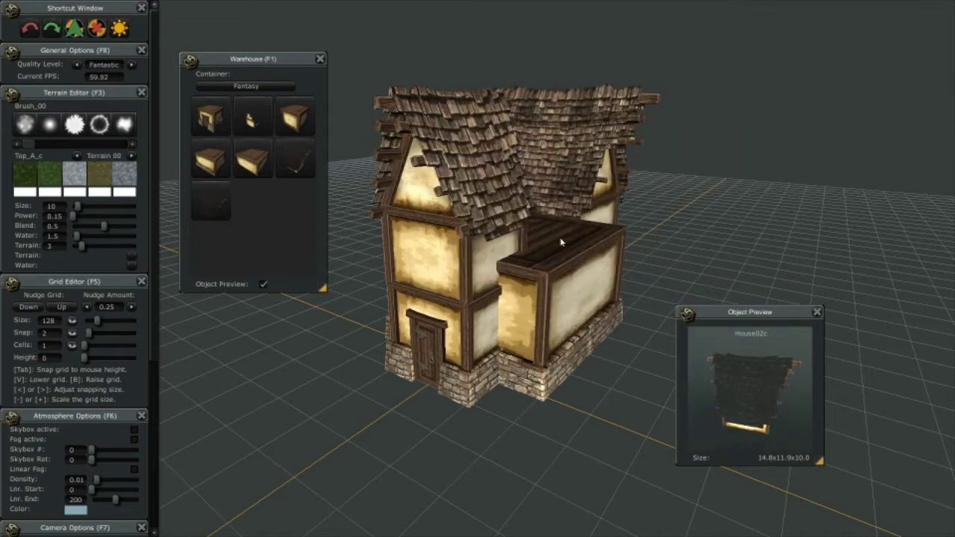
scroll(515, 246, "up", 3)
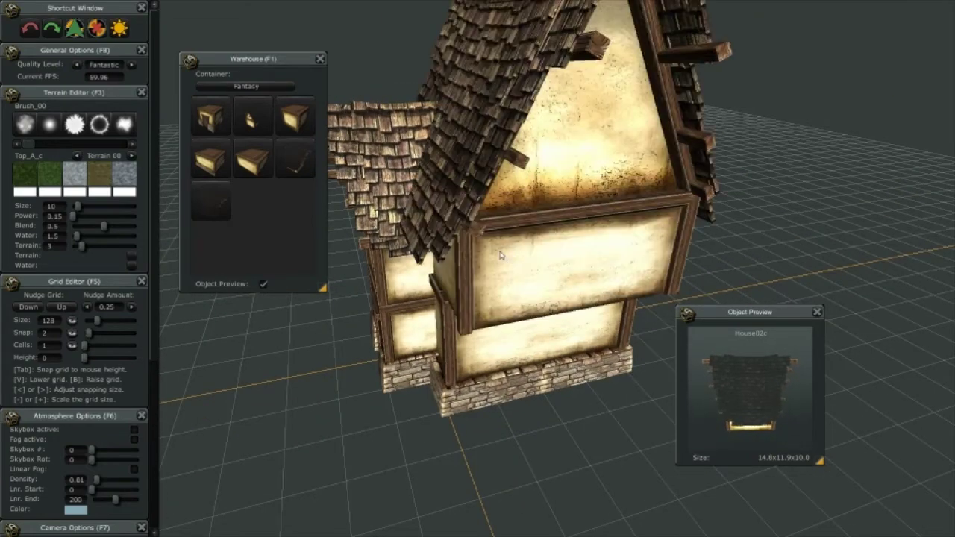
scroll(491, 248, "up", 3)
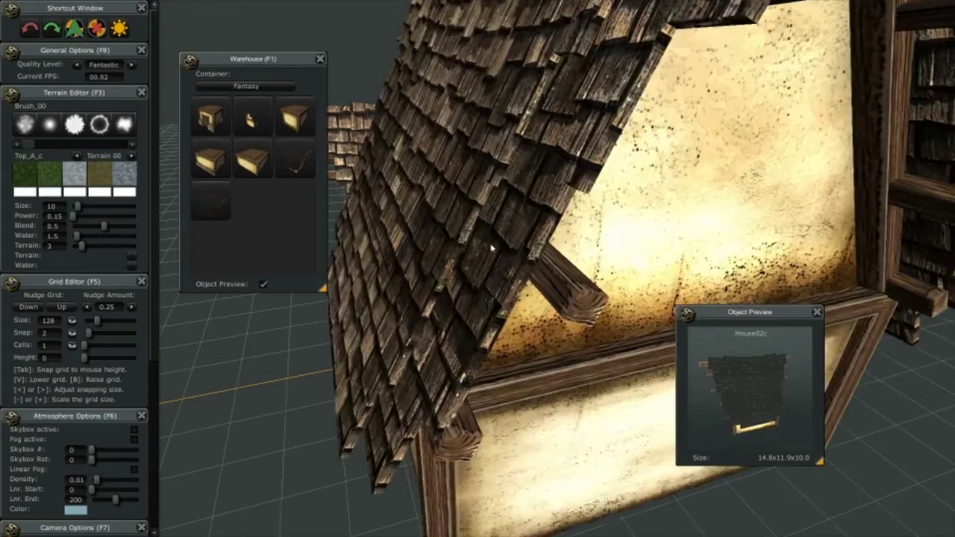
scroll(491, 248, "down", 4)
mouse_move(491, 249)
right_mouse_down()
mouse_move(796, 190)
mouse_move(706, 181)
mouse_move(650, 156)
mouse_move(603, 209)
mouse_move(572, 215)
mouse_move(596, 216)
mouse_move(576, 328)
right_mouse_up()
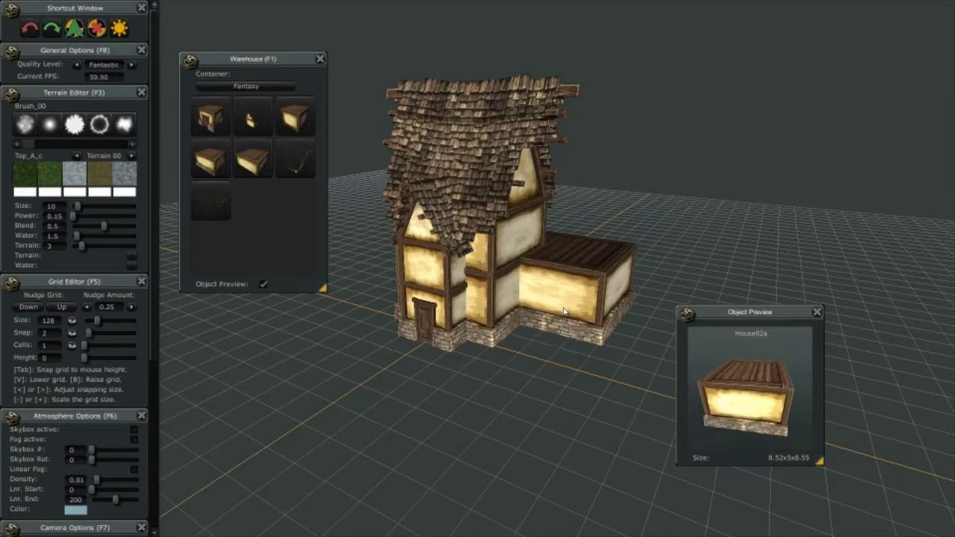
mouse_move(563, 312)
right_mouse_down()
mouse_move(481, 209)
mouse_move(672, 221)
right_mouse_up()
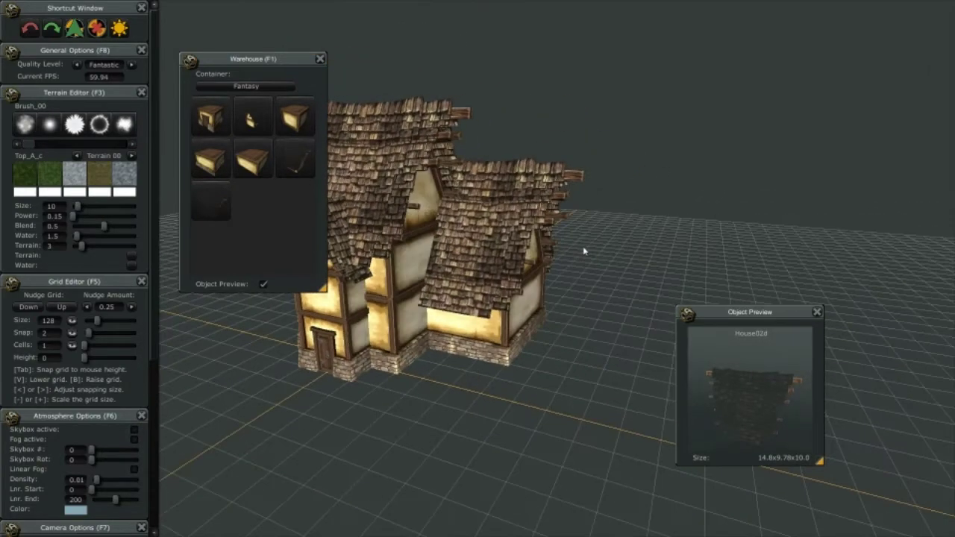
Step: Cycle to the House01b dormer, raise the grid to roof height with Tab, and place it
scroll(552, 242, "down", 1)
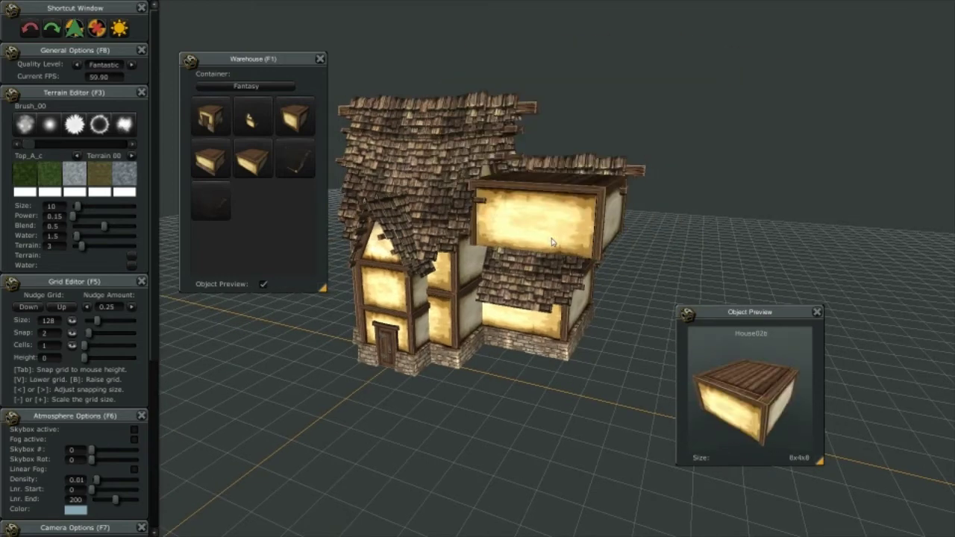
scroll(552, 243, "down", 1)
scroll(543, 251, "down", 1)
scroll(543, 250, "down", 1)
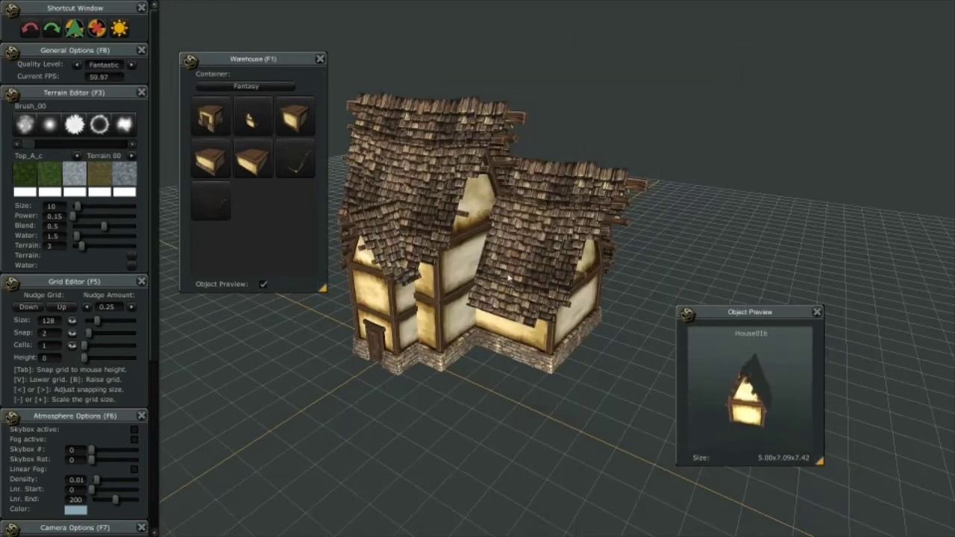
scroll(543, 249, "down", 1, "shift")
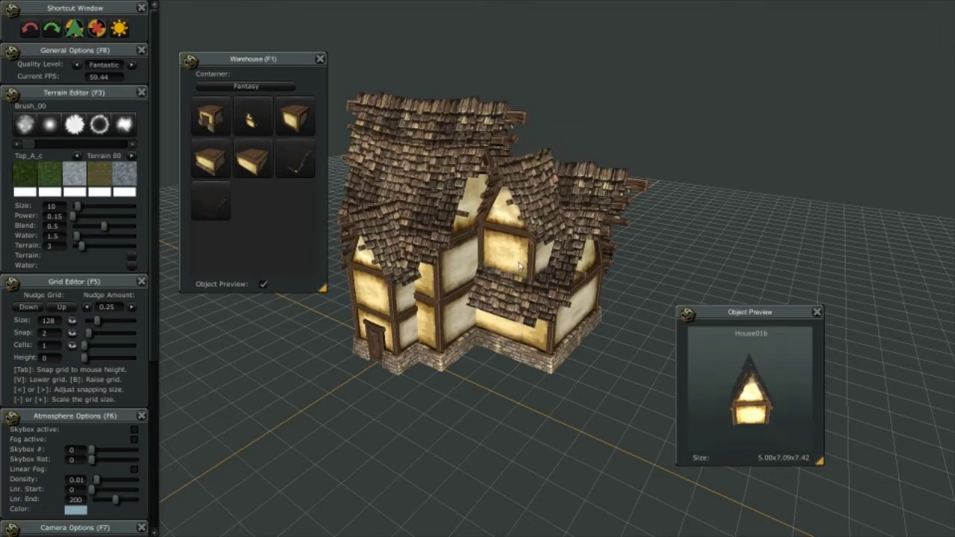
scroll(520, 266, "down", 2, "shift")
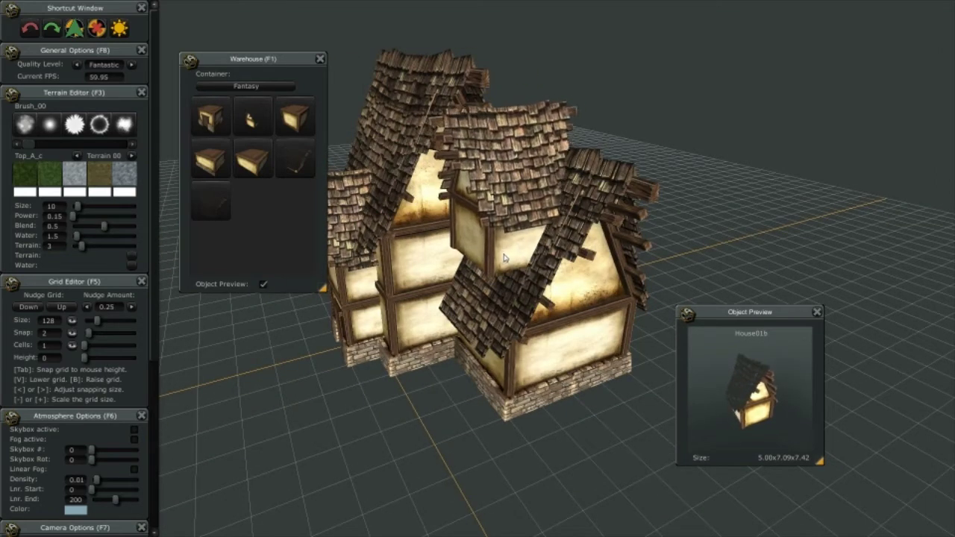
scroll(522, 271, "down", 1, "shift")
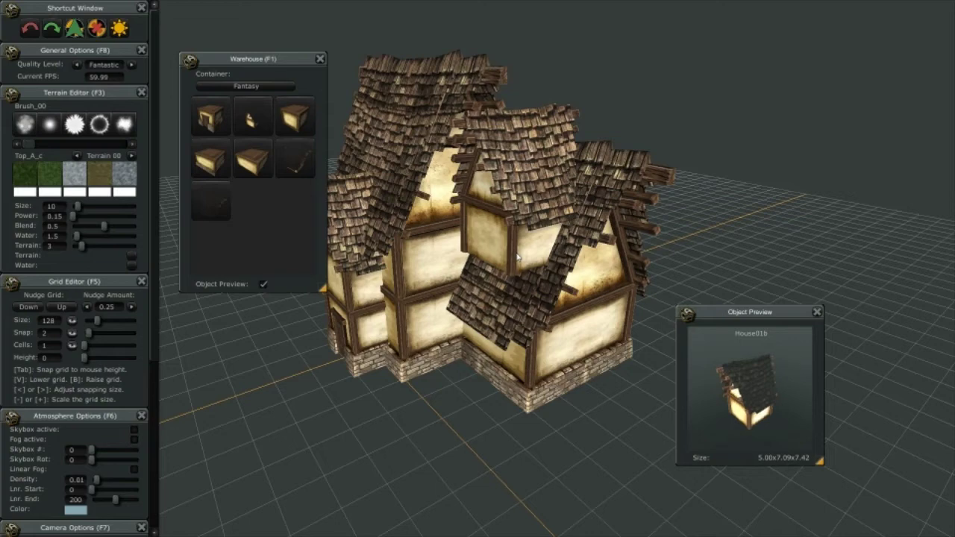
key("Tab")
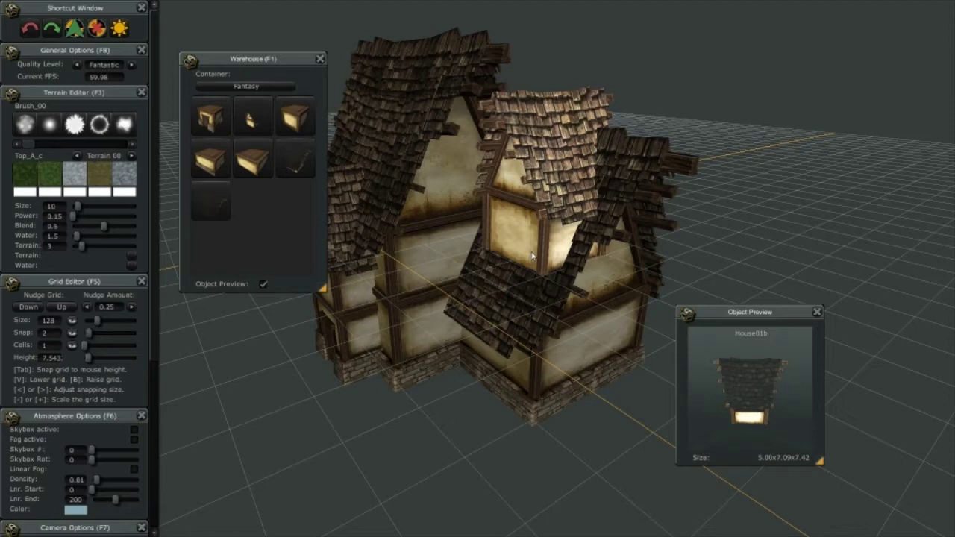
left_click(567, 237)
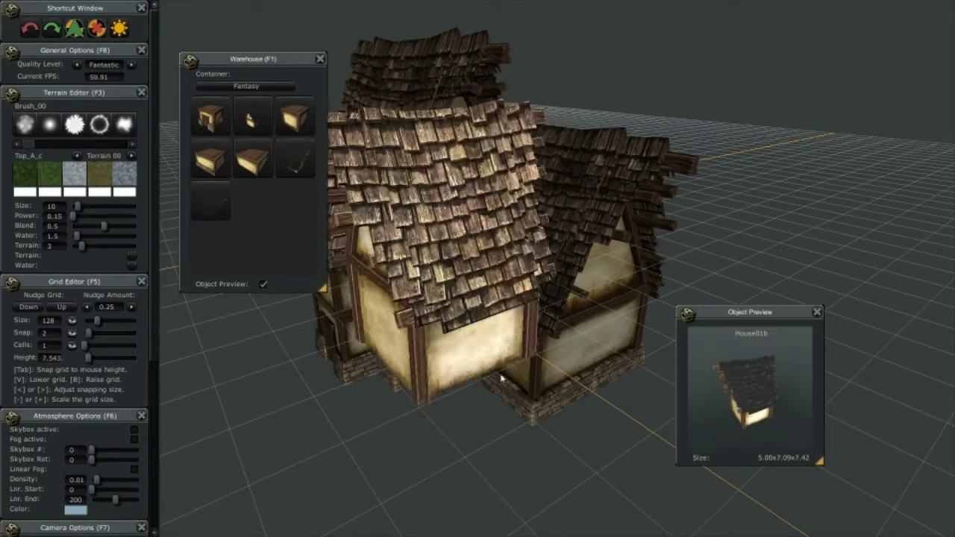
Step: Make the placement snap finer, down to 0.5, for precise dormer placement
scroll(92, 275, "down", 2)
scroll(93, 274, "down", 2)
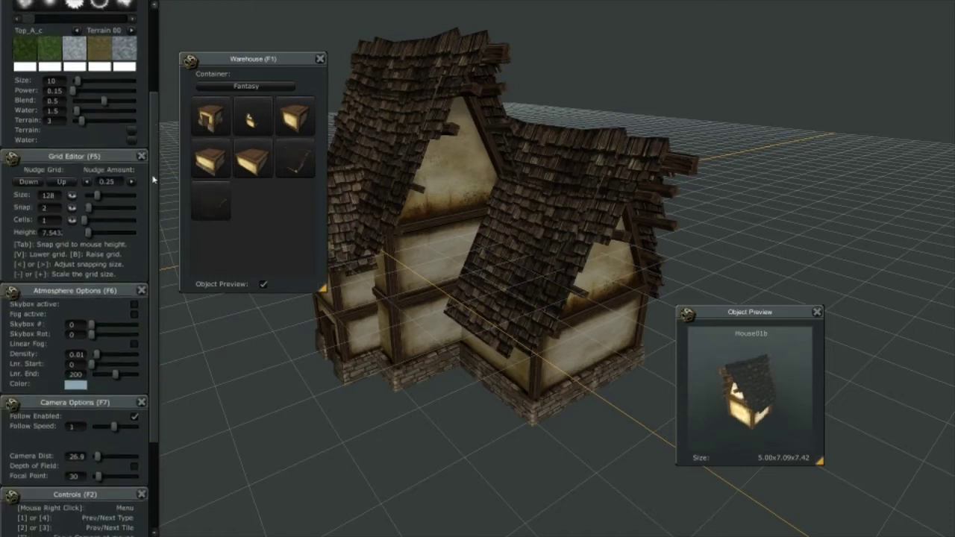
scroll(93, 274, "down", 2)
scroll(93, 274, "up", 3)
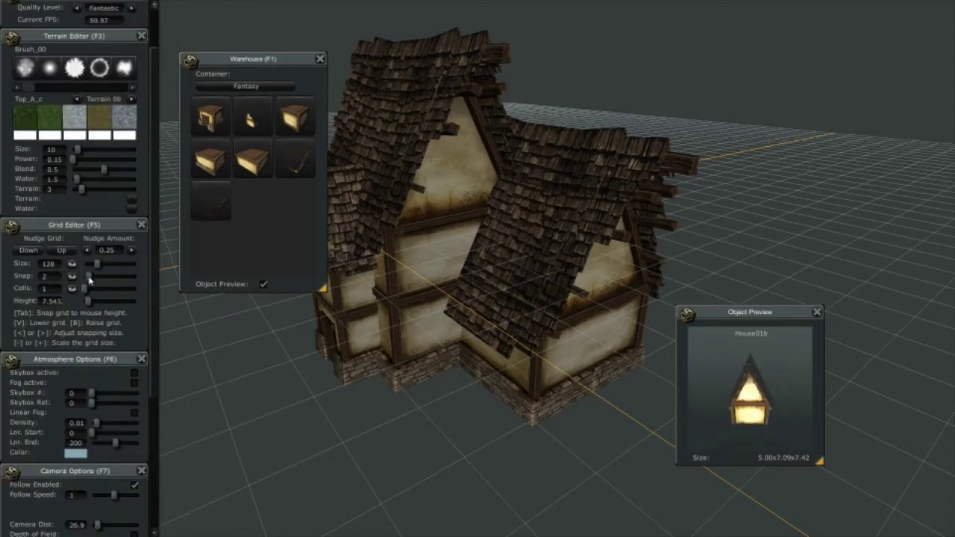
left_click_drag(88, 276, 99, 278)
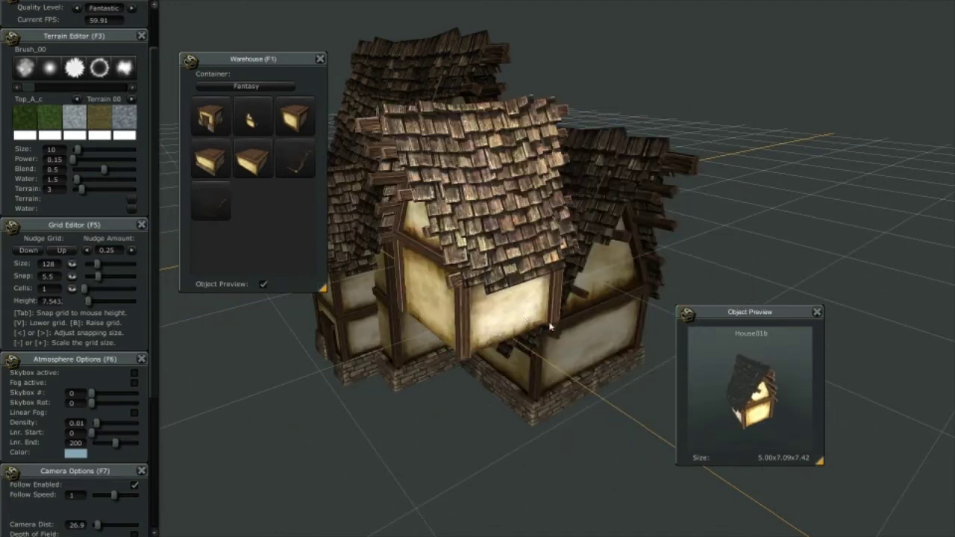
key("comma")
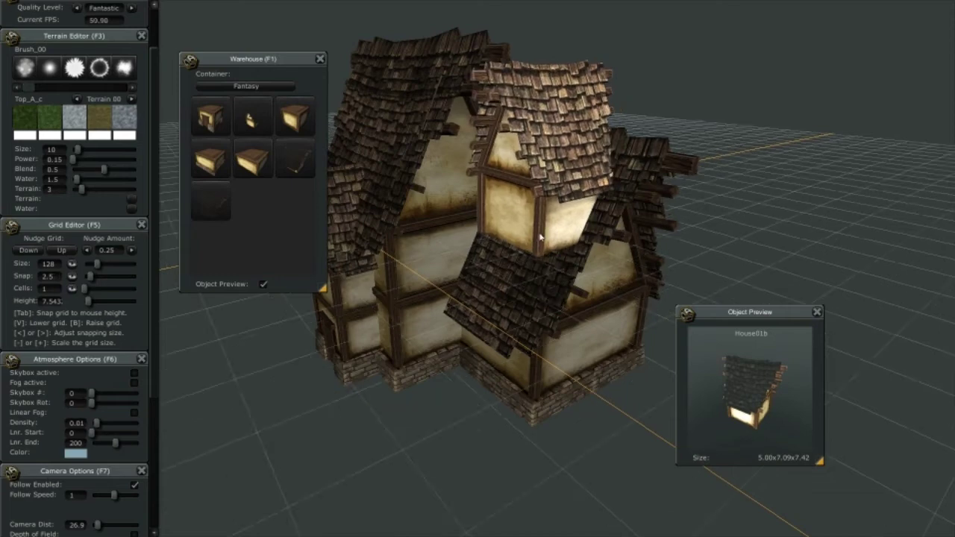
key("comma")
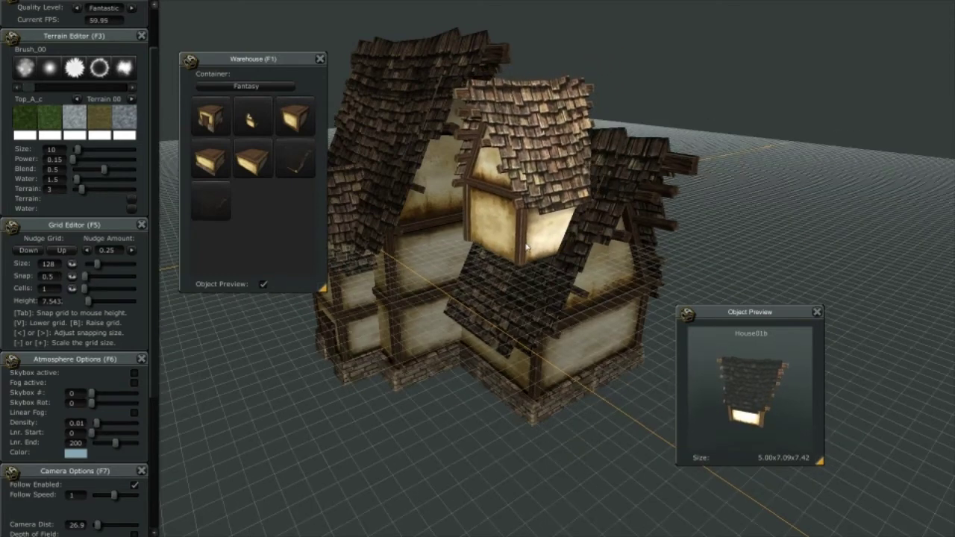
key("comma")
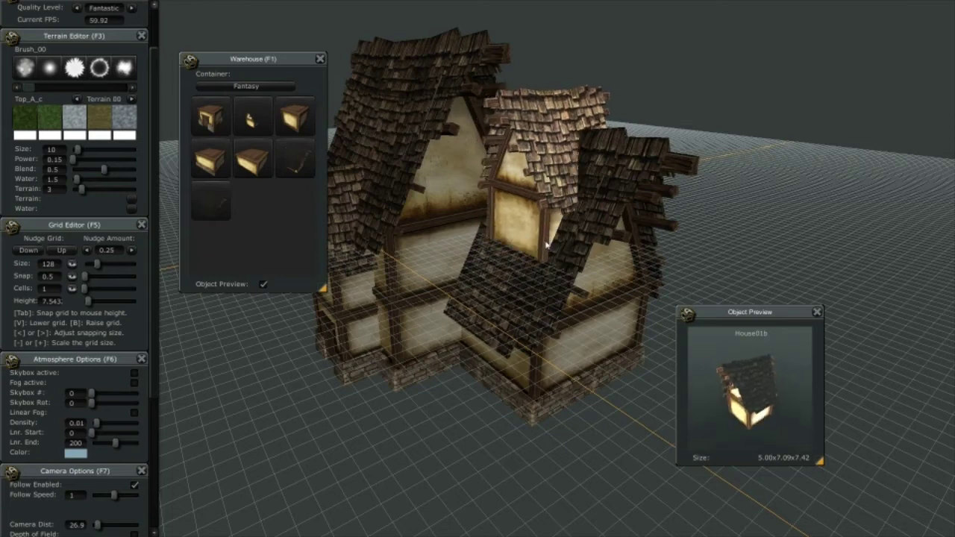
Step: Adjust grid height with V/B and seat the House01b dormer into the side wing's roof
key("v")
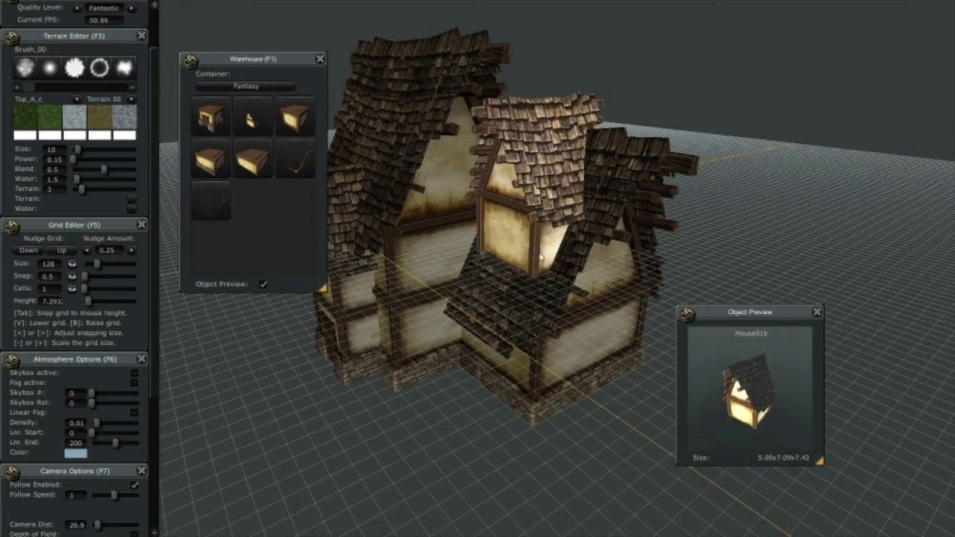
key("v")
key("v")
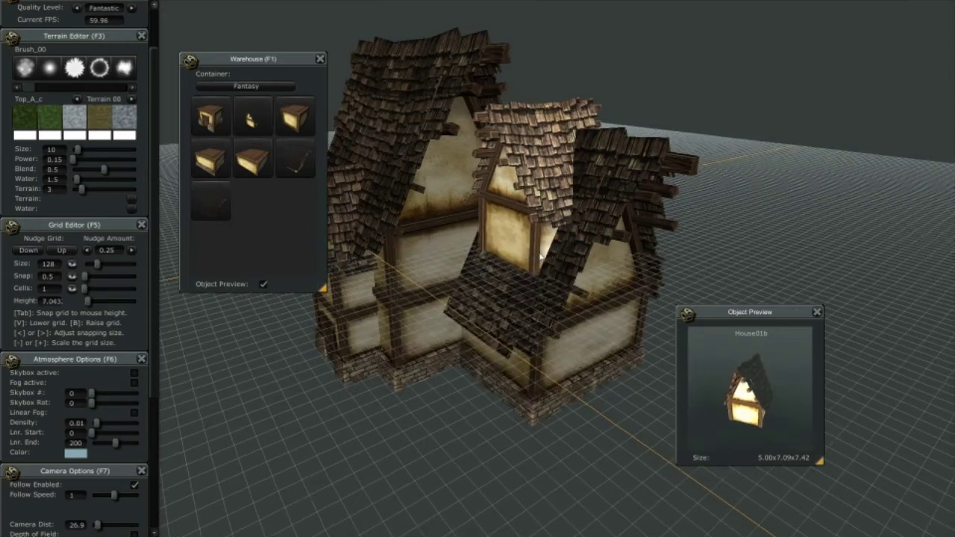
key("b")
key("b")
key("v")
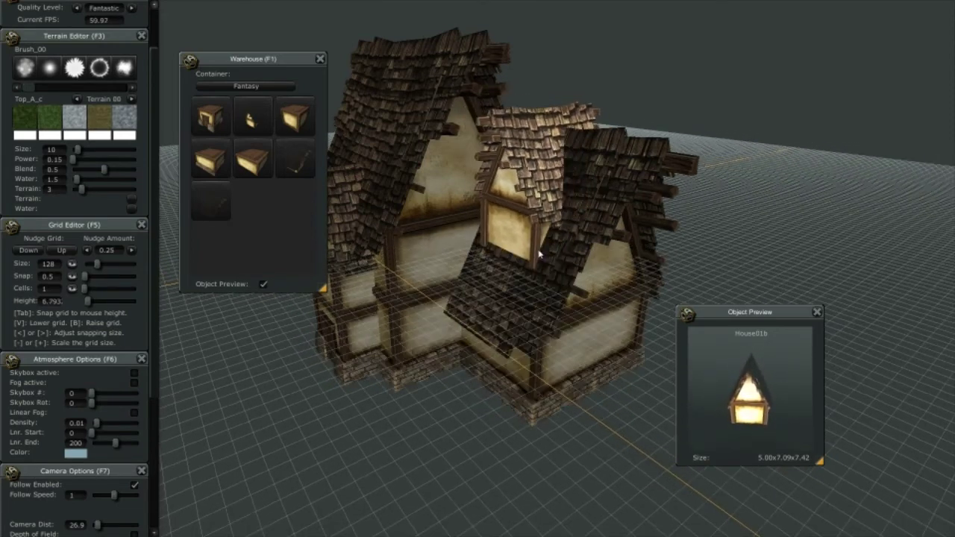
left_click(541, 258)
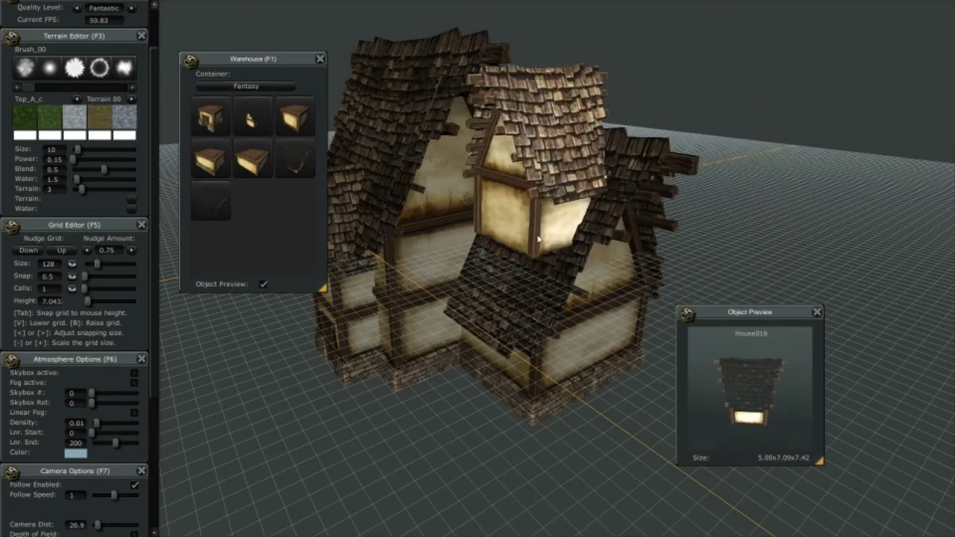
Step: Return the grid height to 7.043, shrink the nudge step, and orbit to the house front
key("b")
key("b")
key("v")
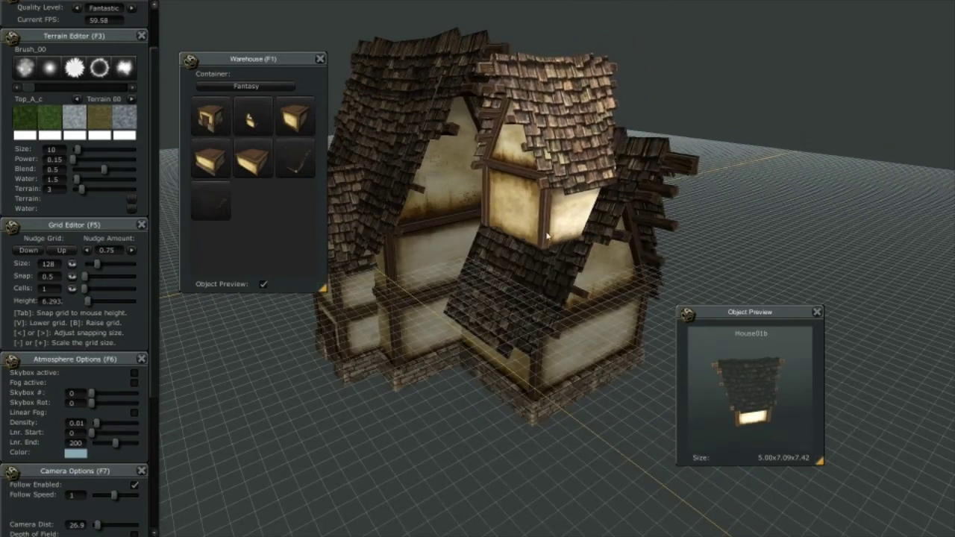
key("v")
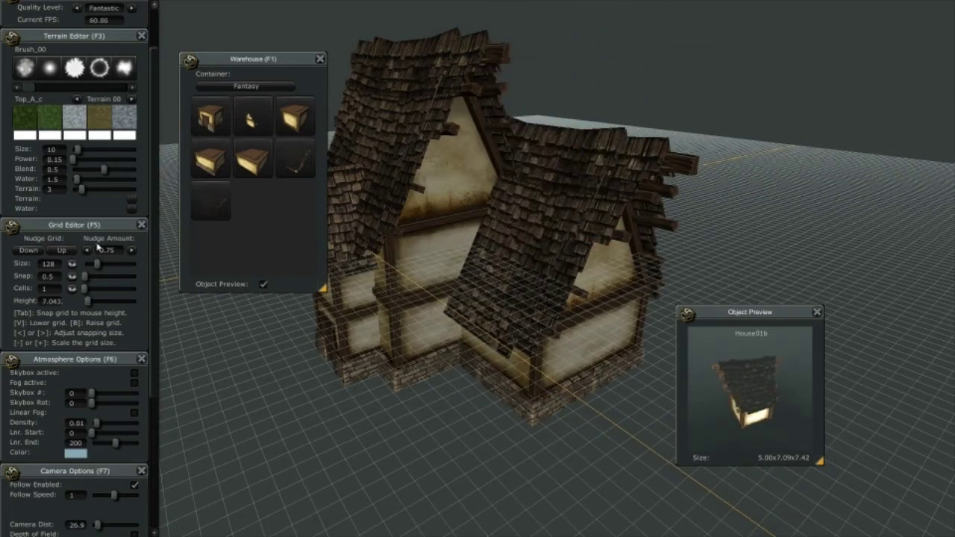
left_click(86, 250)
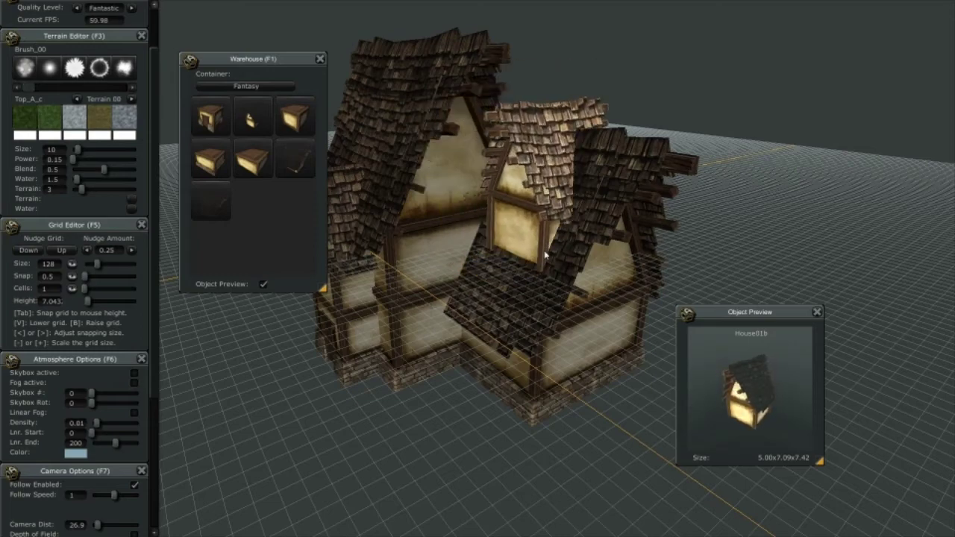
middle_click_drag(544, 256, 761, 266)
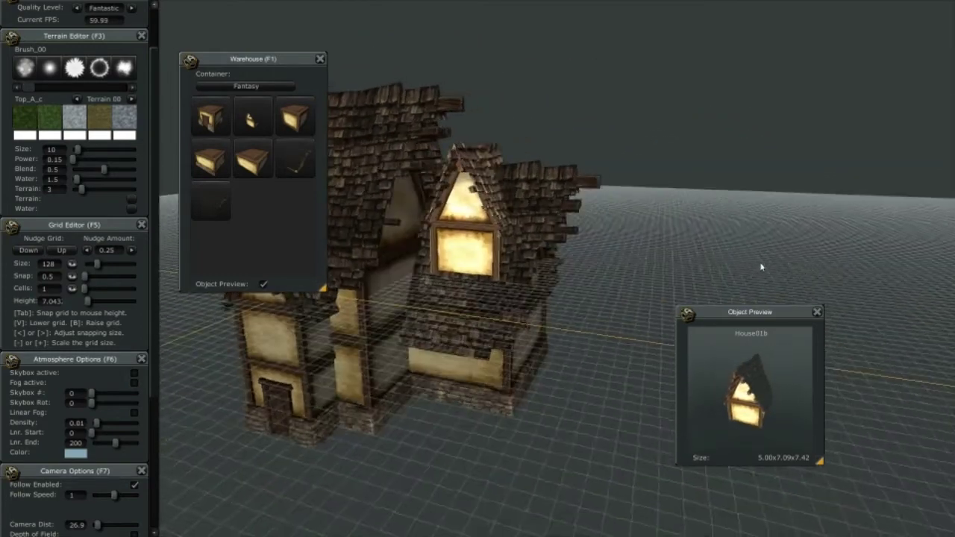
mouse_move(721, 254)
middle_mouse_down()
mouse_move(577, 322)
mouse_move(680, 243)
middle_mouse_up()
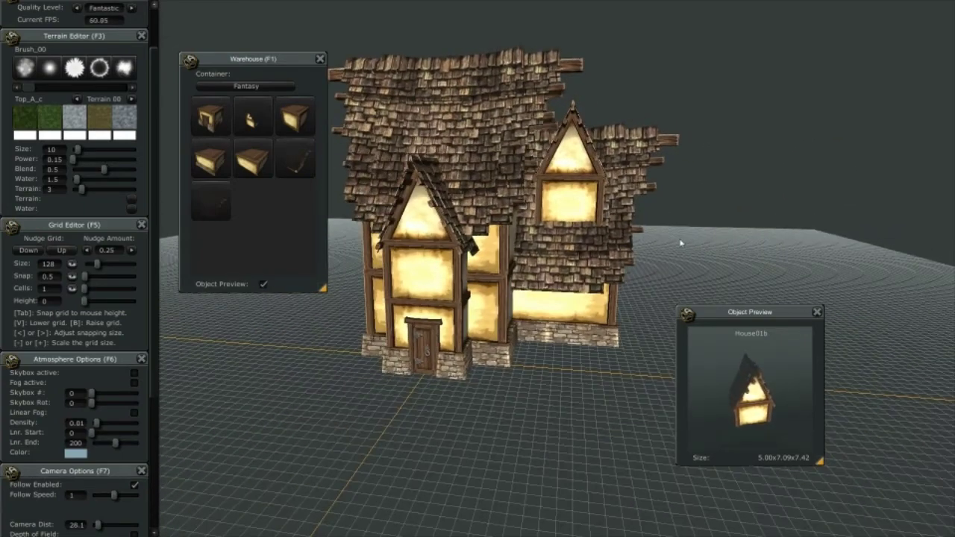
right_click(478, 266)
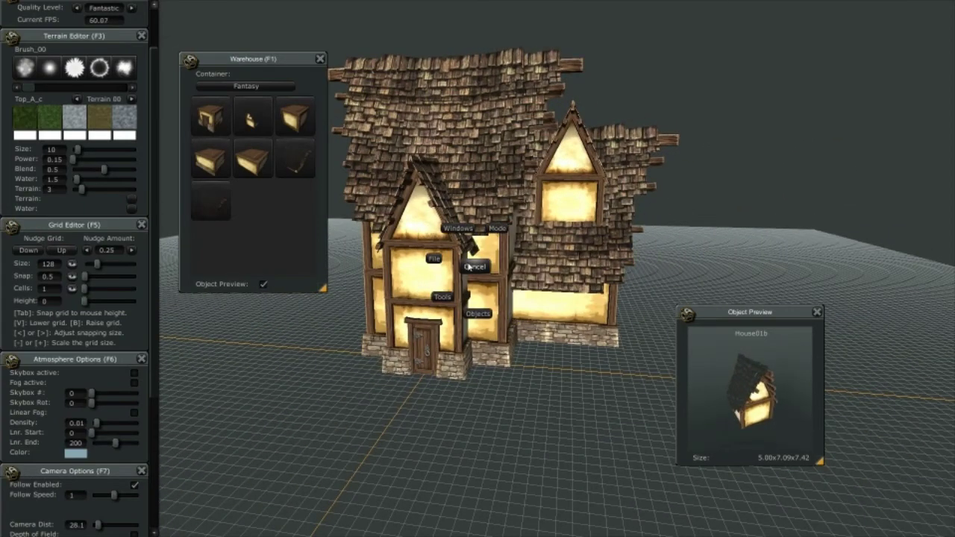
Step: Save the dormered house, overwriting Ahouse_01.agtm
left_click(376, 286)
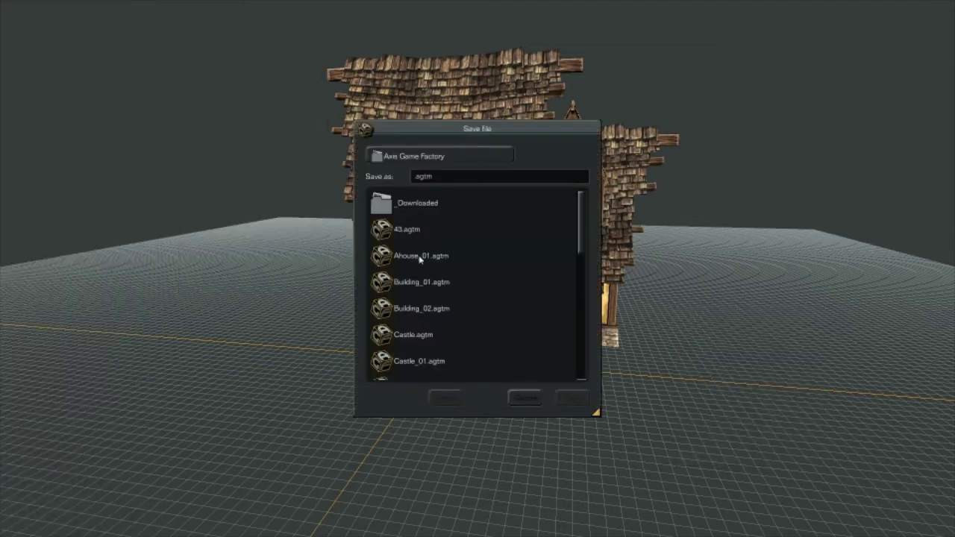
left_click(417, 257)
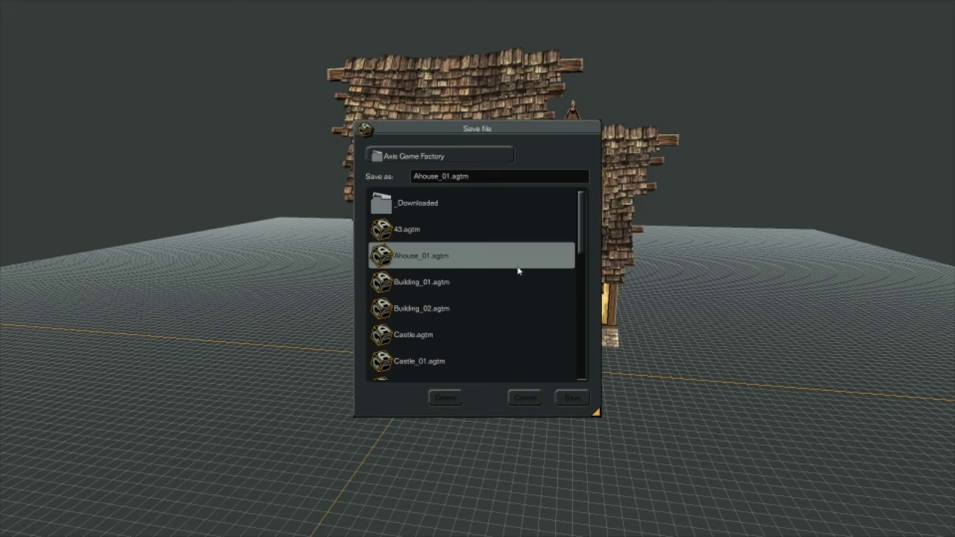
left_click(566, 401)
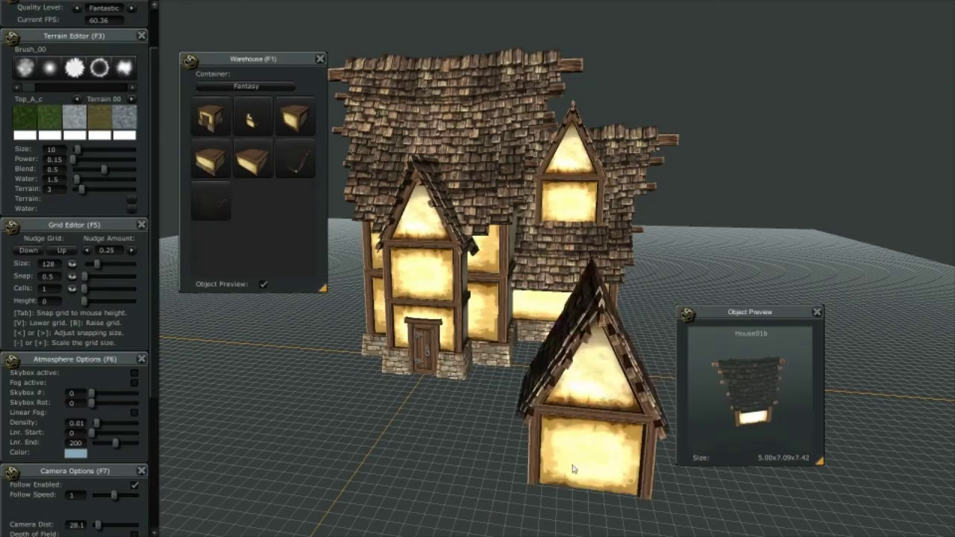